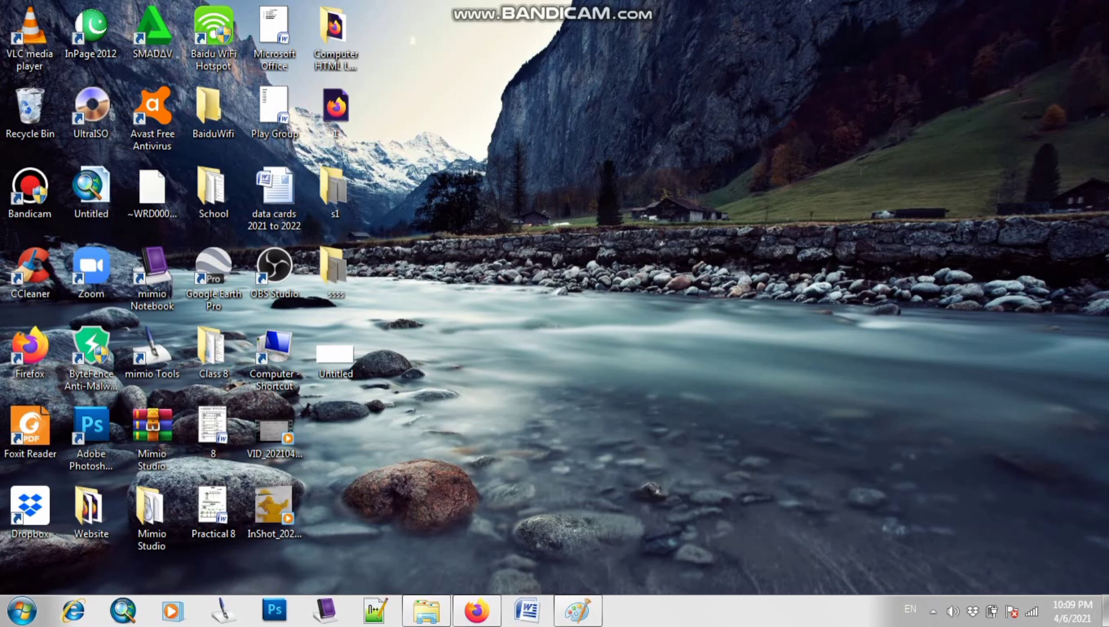
Keep the current color scheme without further reminders, and open Paint from the Accessories programs
left_click(22, 609)
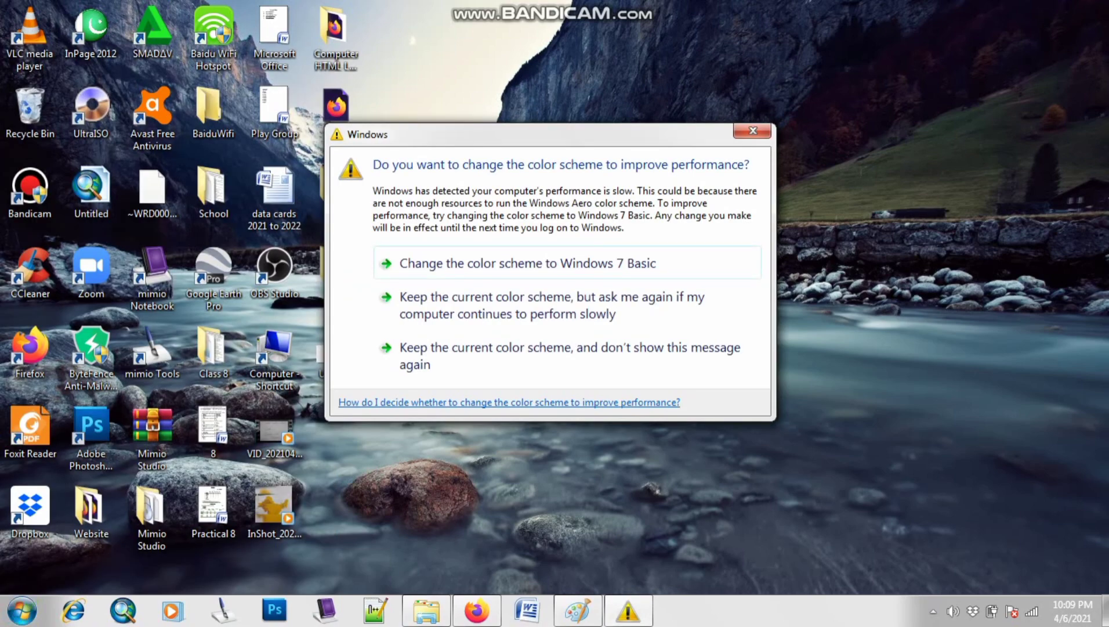
left_click(493, 356)
left_click(21, 610)
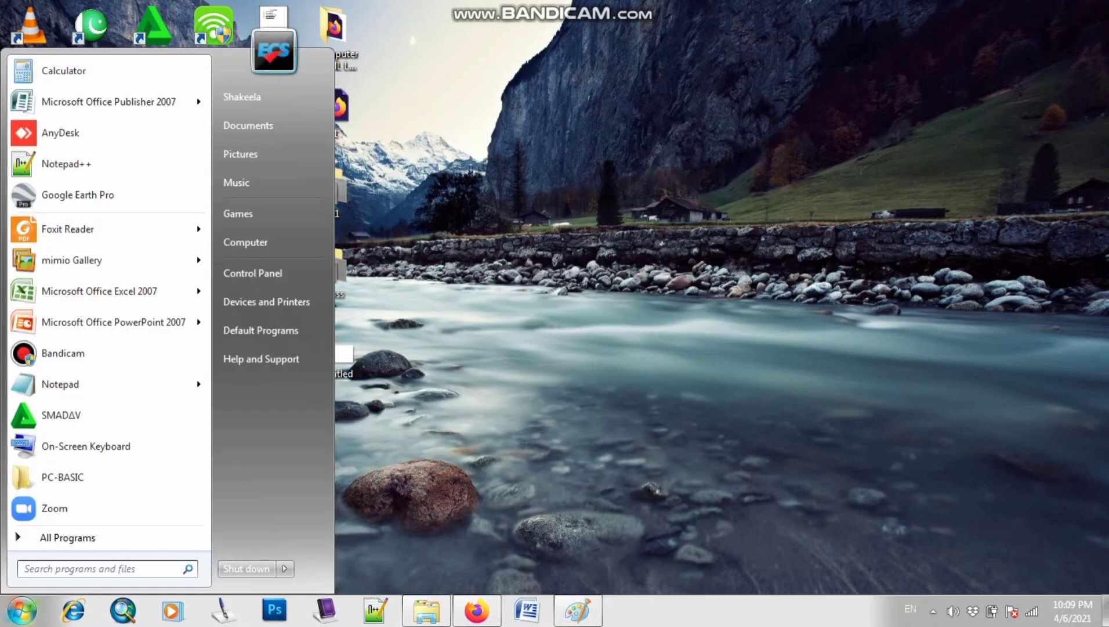
left_click(67, 538)
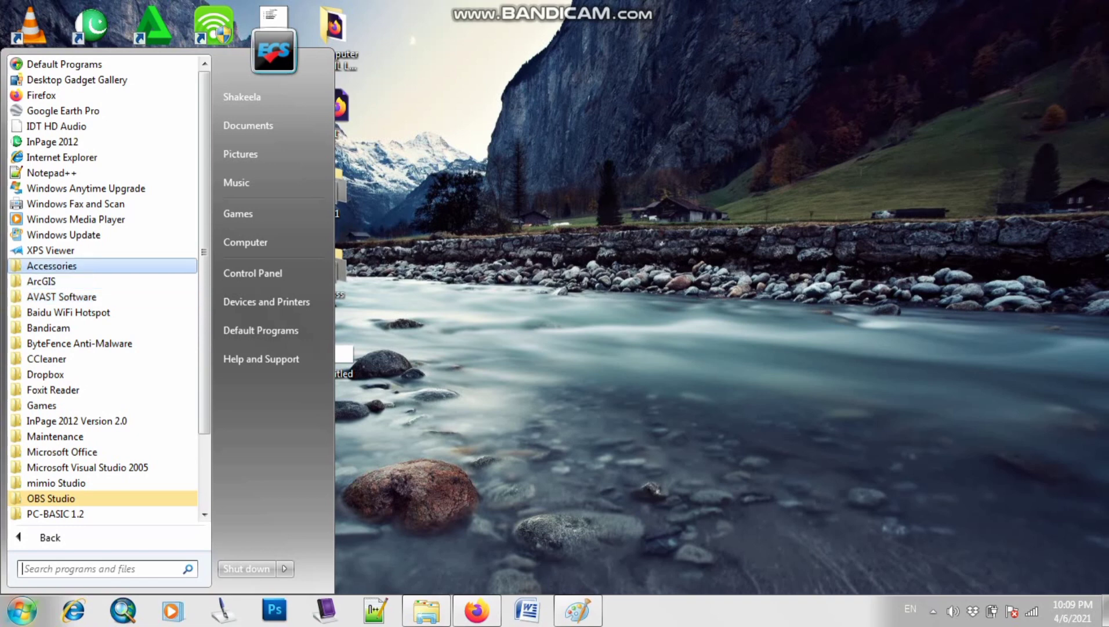
left_click(52, 266)
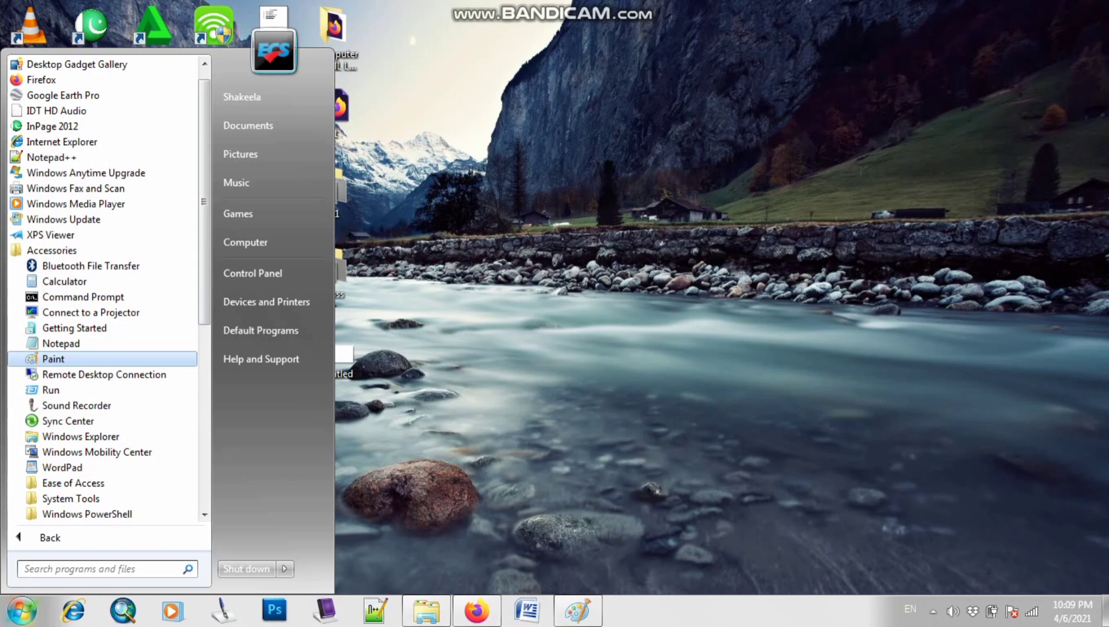
left_click(53, 359)
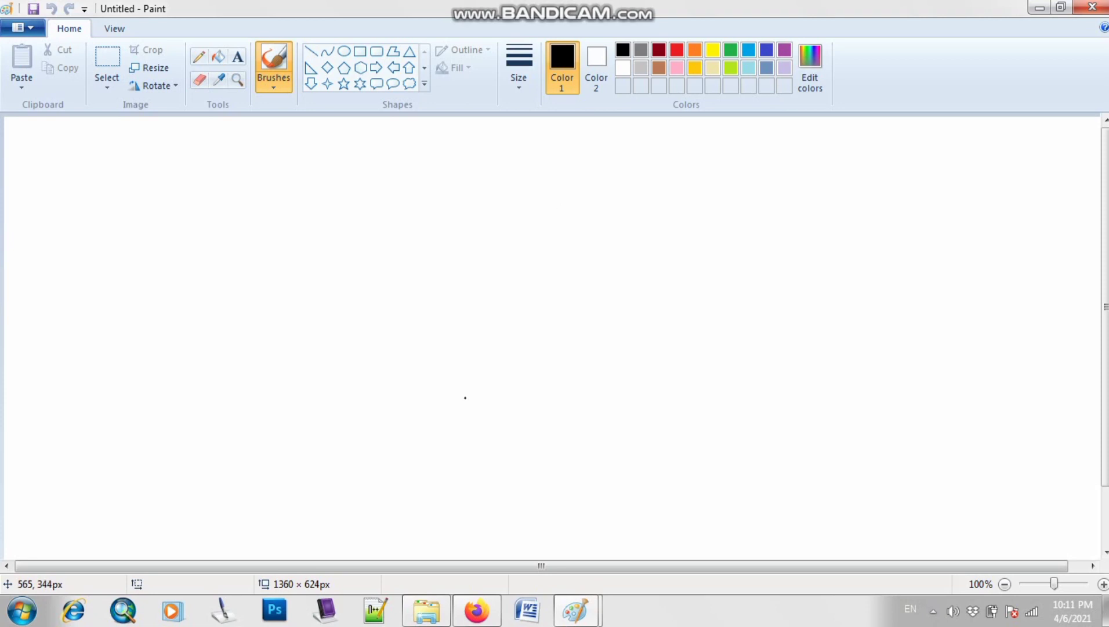
Fill the whole blank canvas with black using Fill with color
left_click(218, 56)
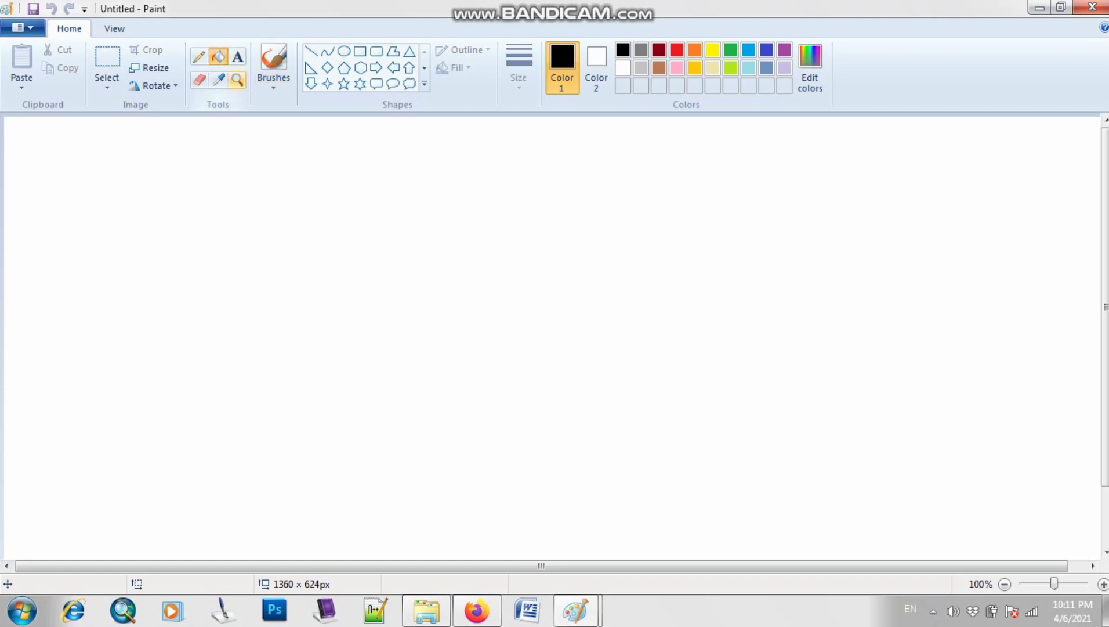
left_click(277, 198)
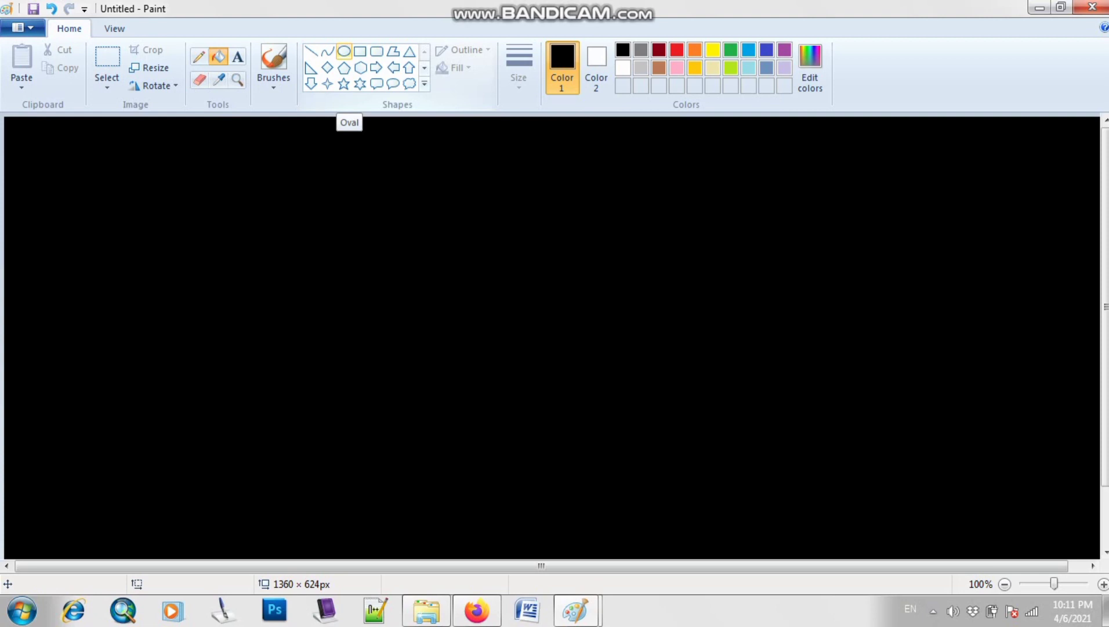
key("ctrl+s")
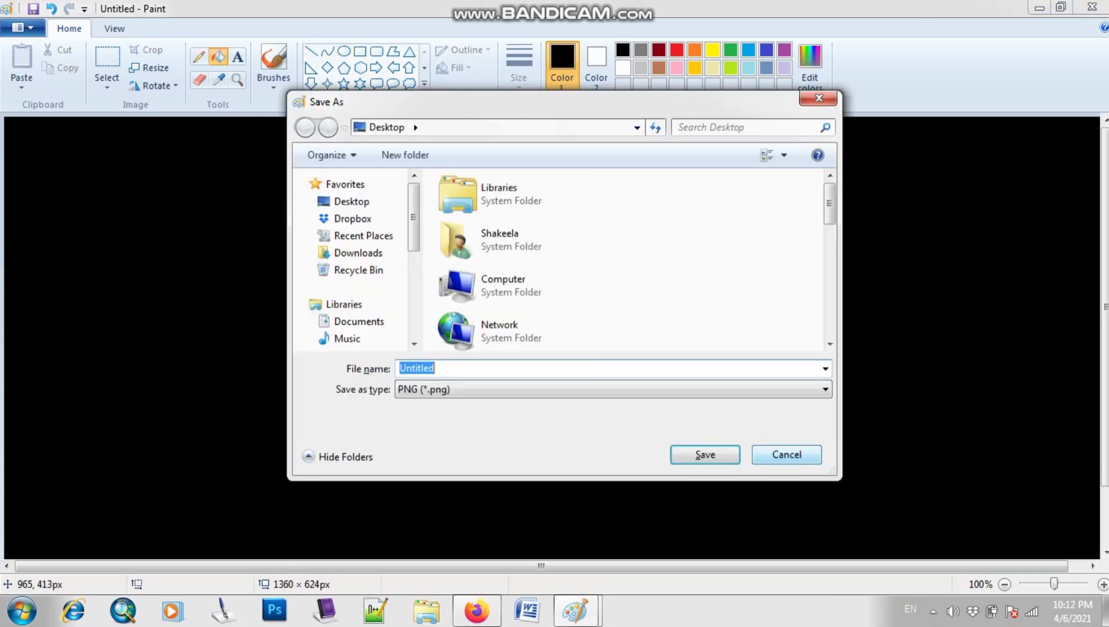
key("Escape")
left_click(933, 610)
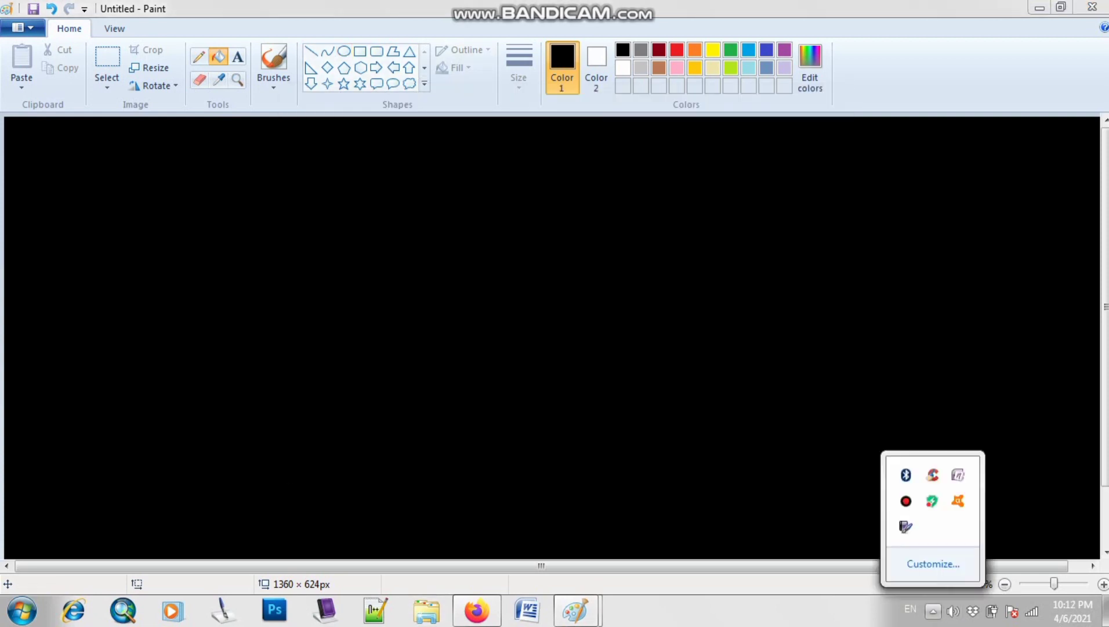
left_click(907, 501)
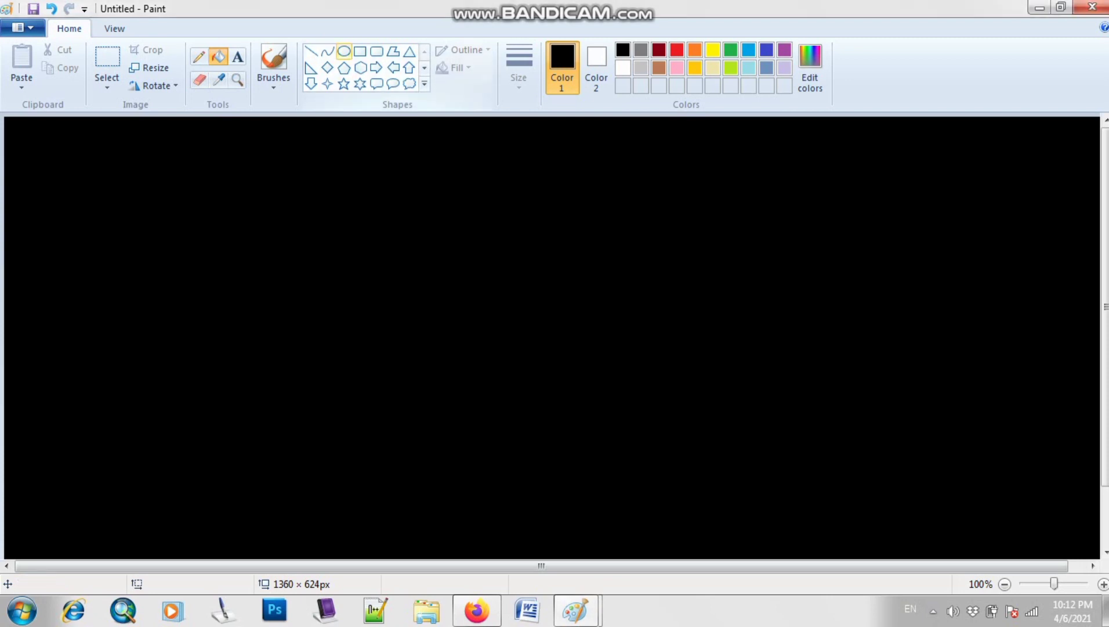
Draw a white circle outline about 495 × 495 px on the right half of the black canvas with the Oval shape
left_click(343, 51)
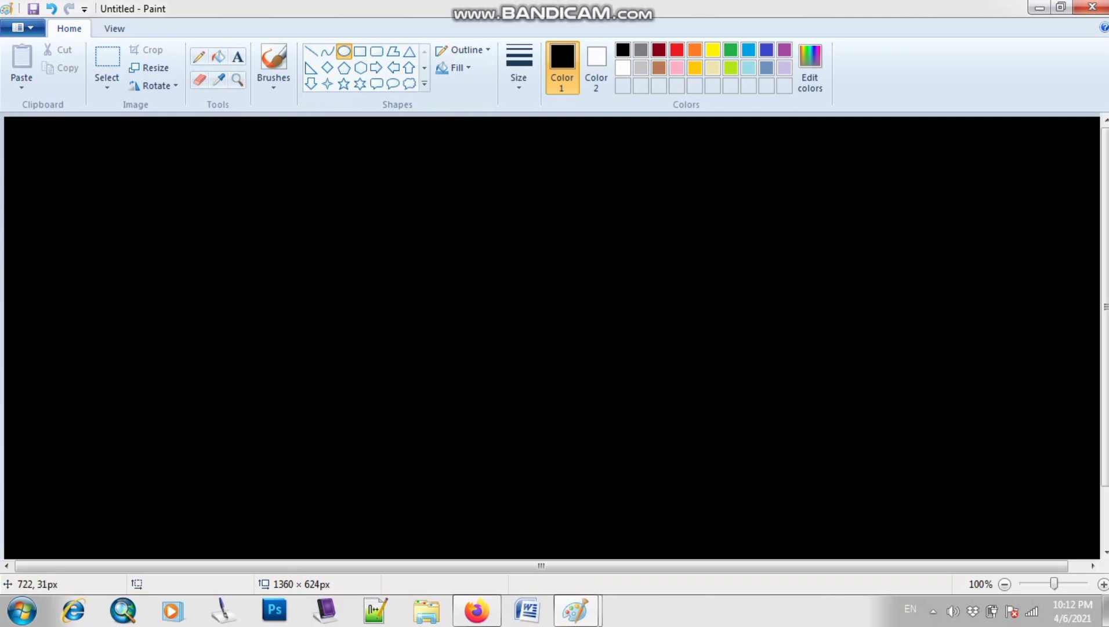
left_click_drag(595, 143, 763, 339)
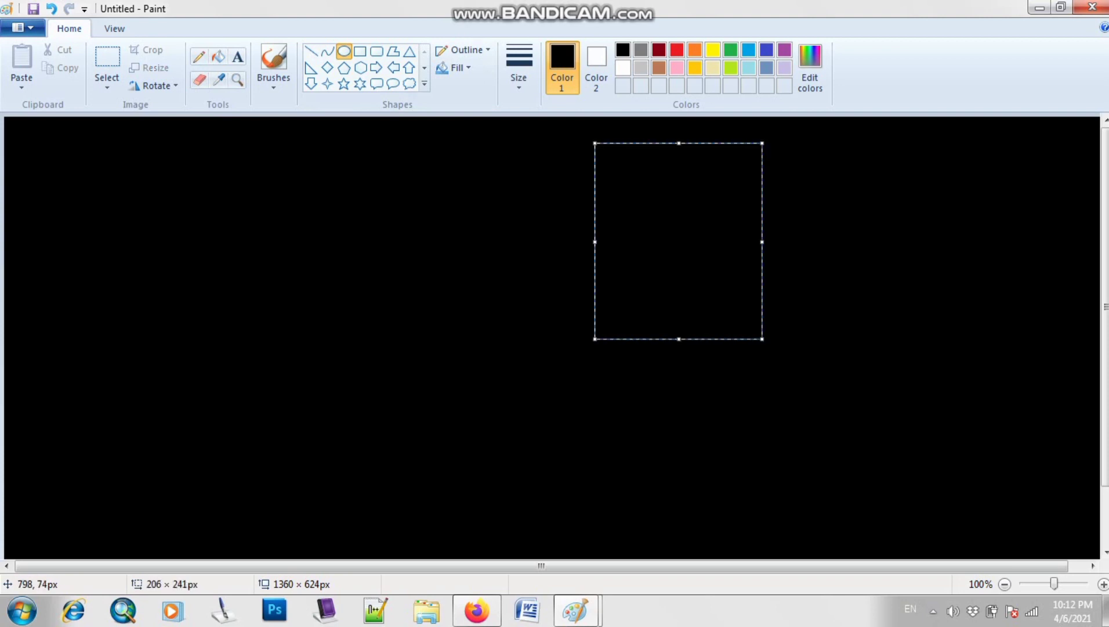
key("ctrl+z")
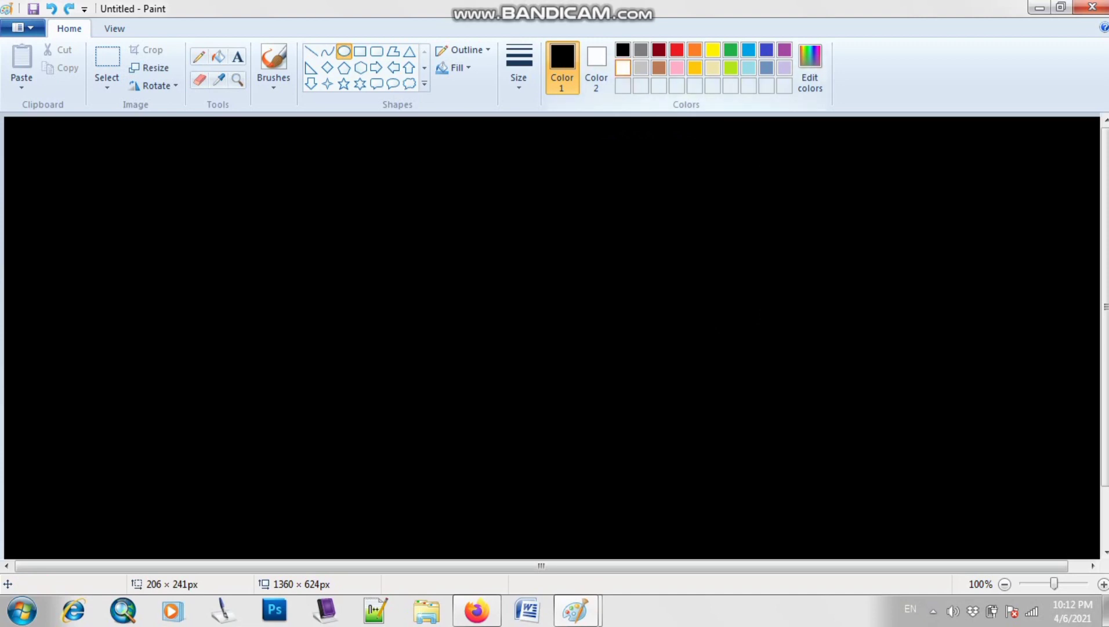
left_click(623, 68)
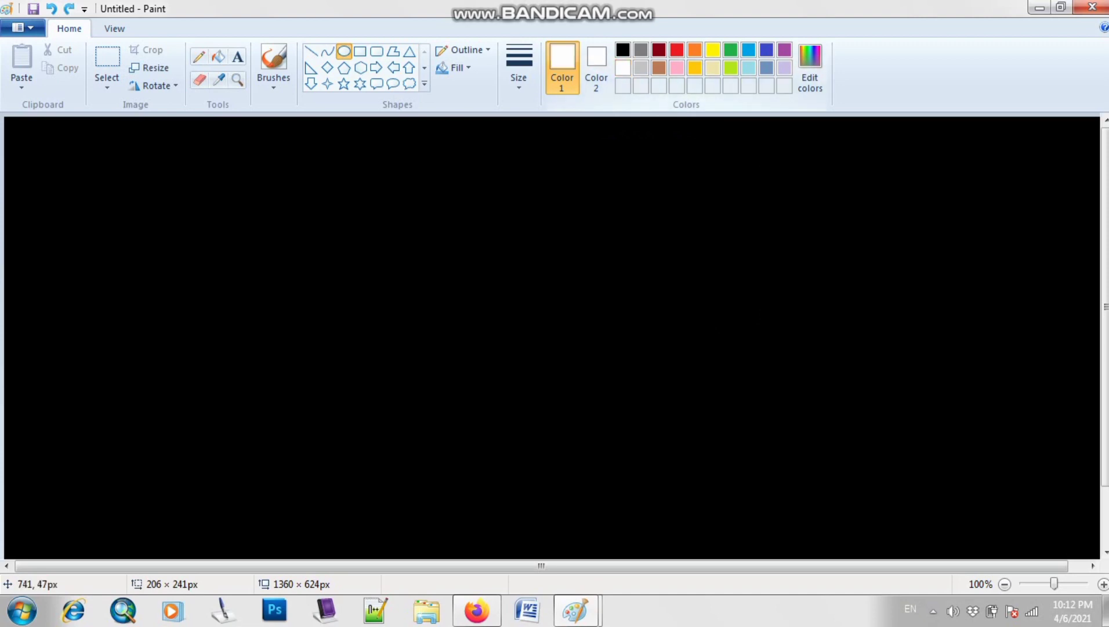
left_click_drag(593, 130, 998, 537)
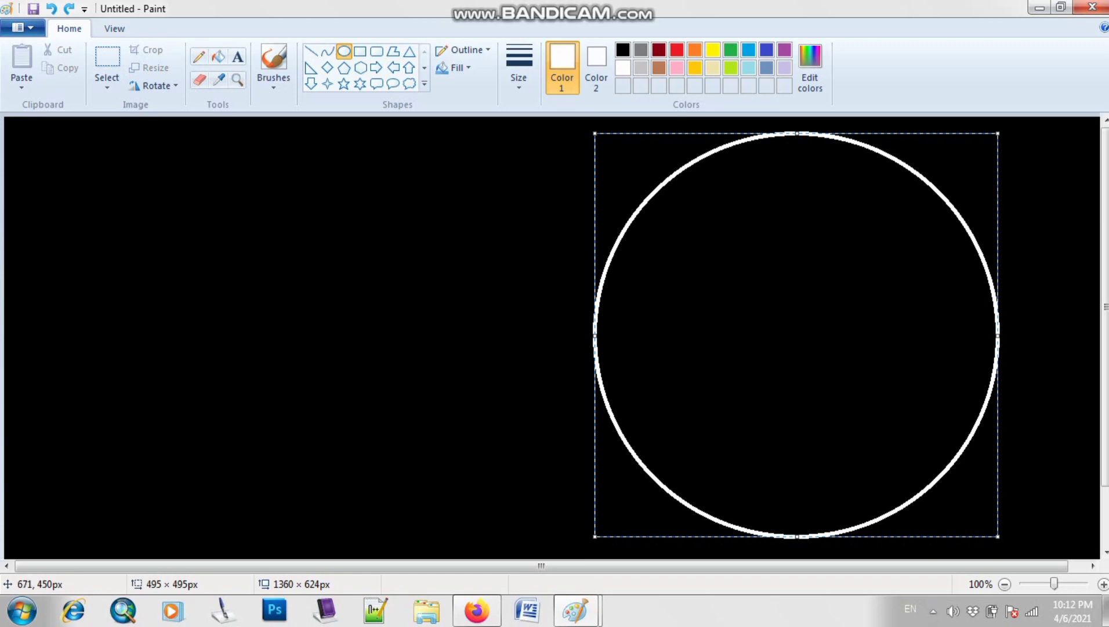
left_click(393, 378)
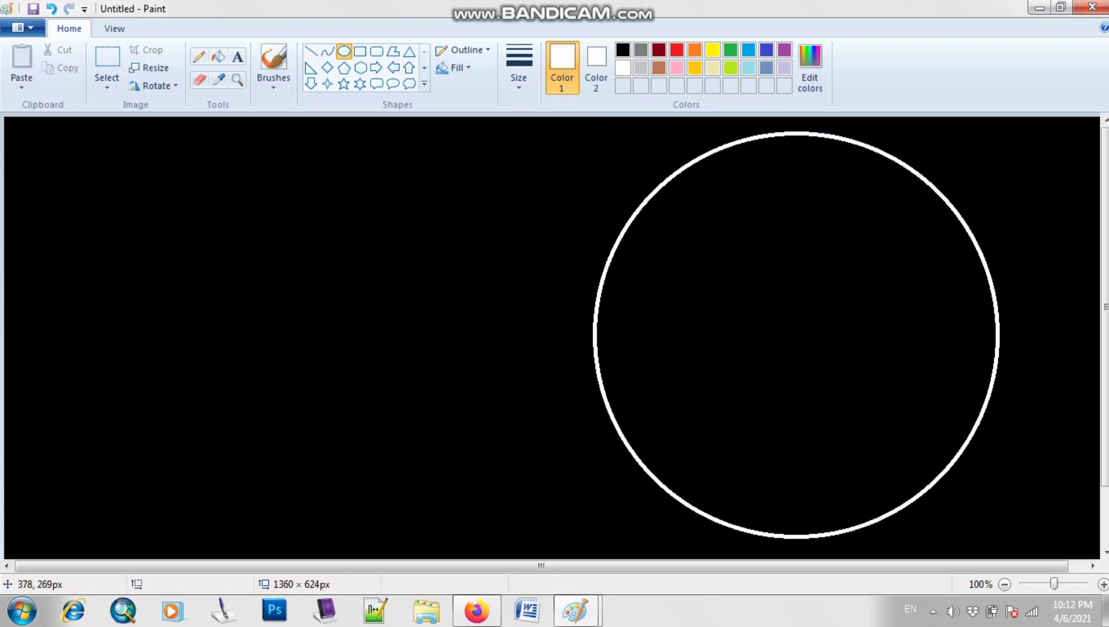
Fill the inside of the circle with white
left_click(199, 56)
left_click(218, 56)
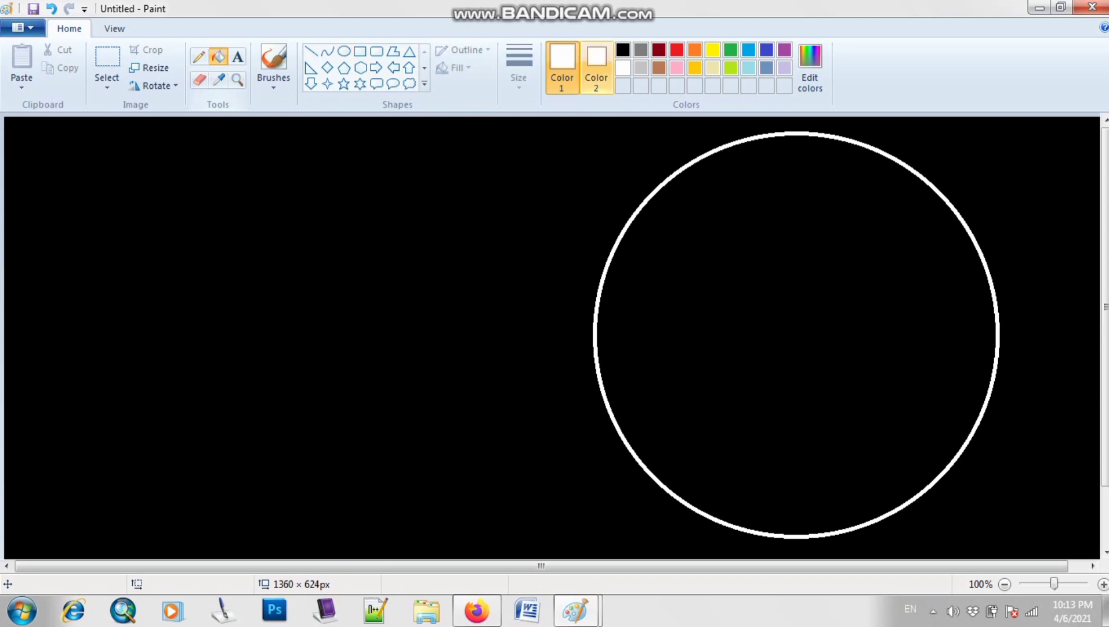
left_click(622, 50)
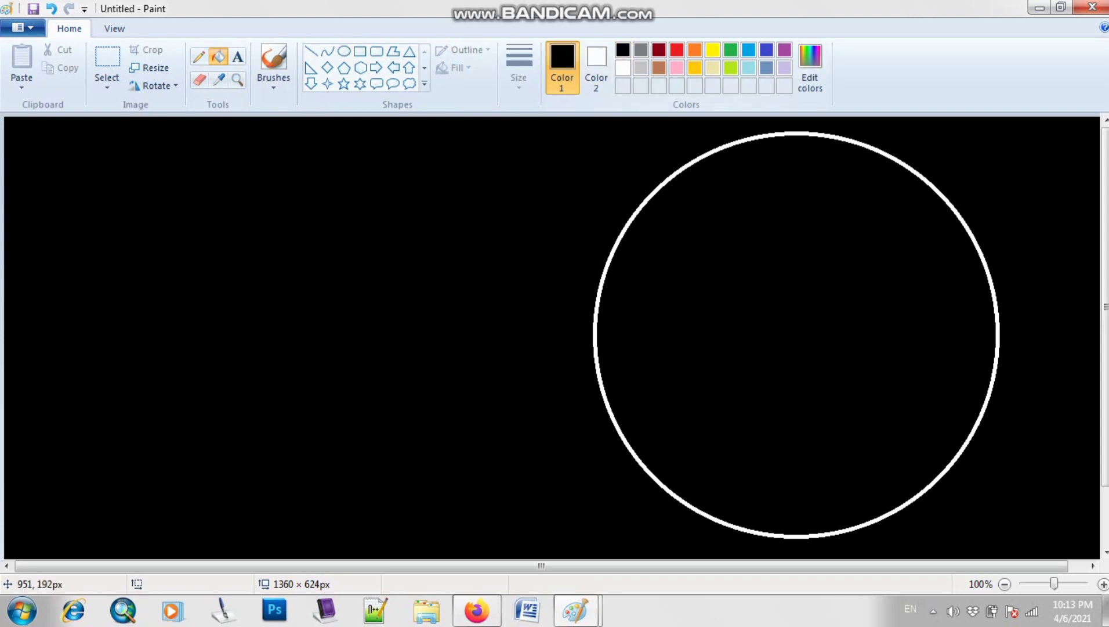
left_click(622, 68)
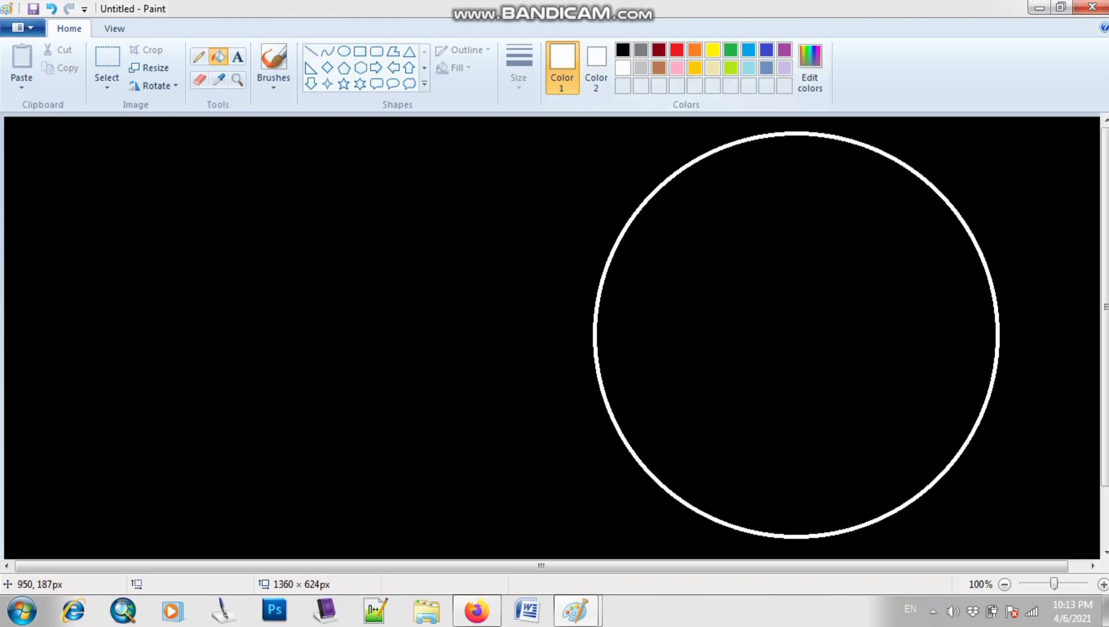
left_click(770, 249)
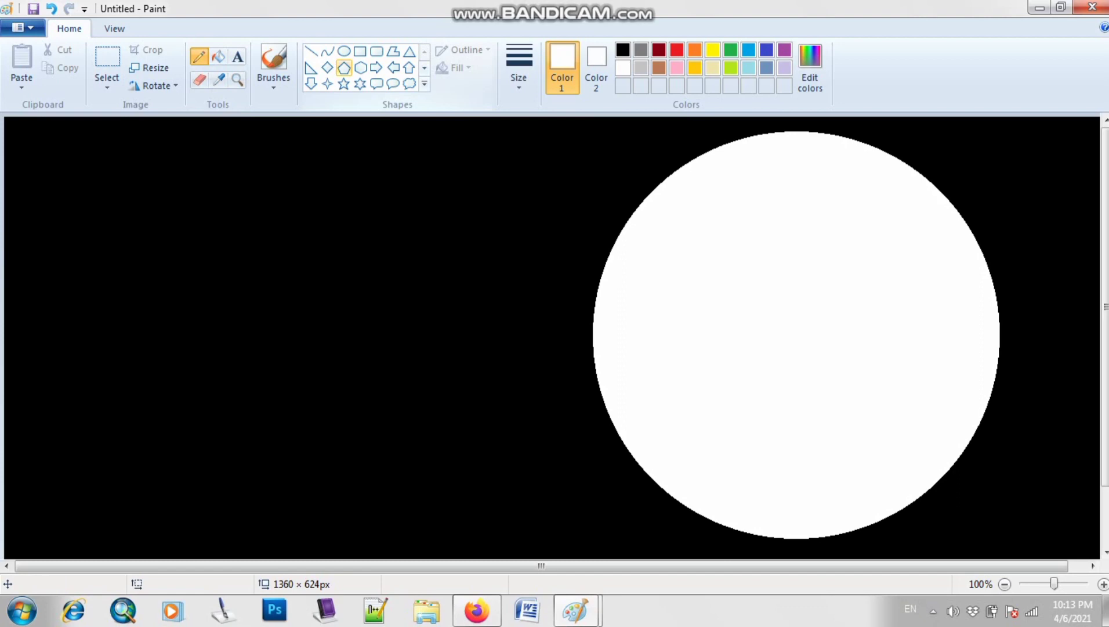
left_click(311, 51)
left_click(519, 67)
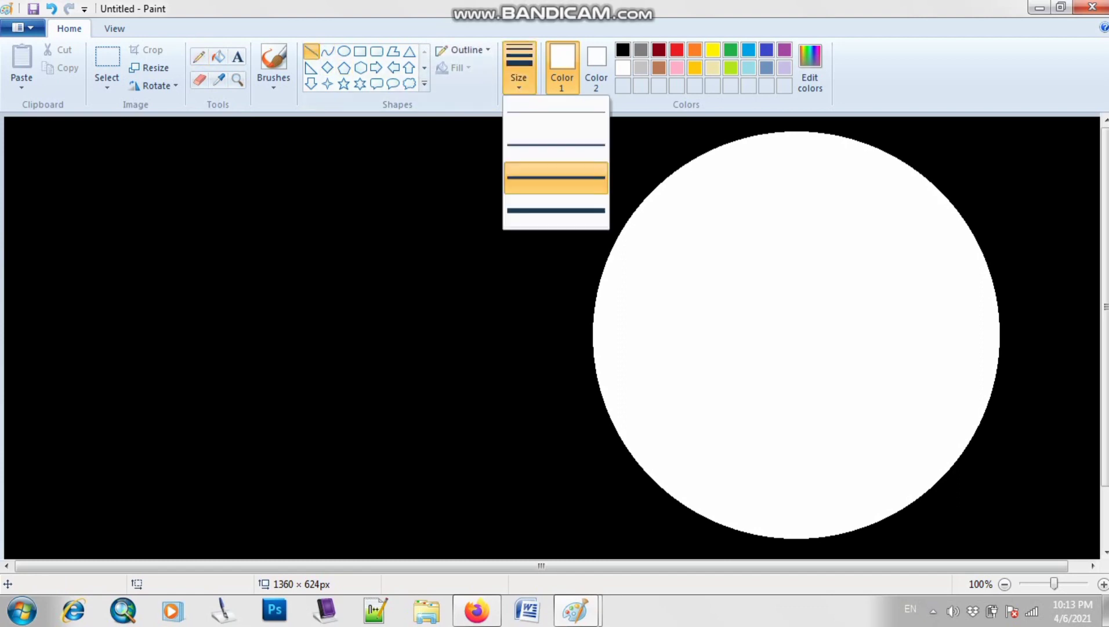
left_click(556, 210)
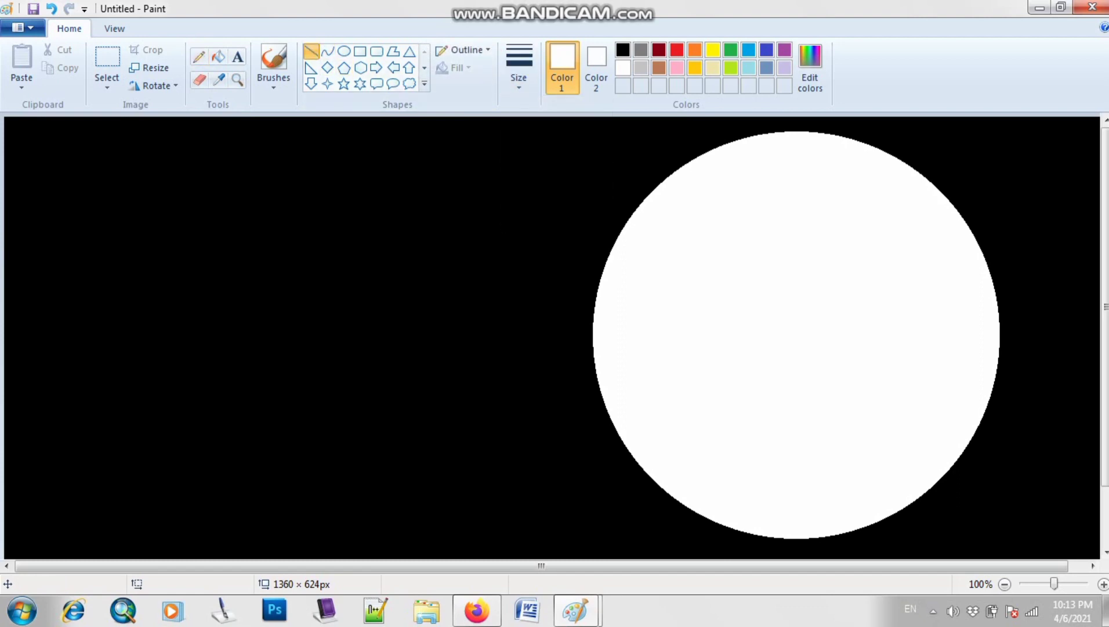
left_click_drag(593, 489, 565, 459)
key("ctrl+z")
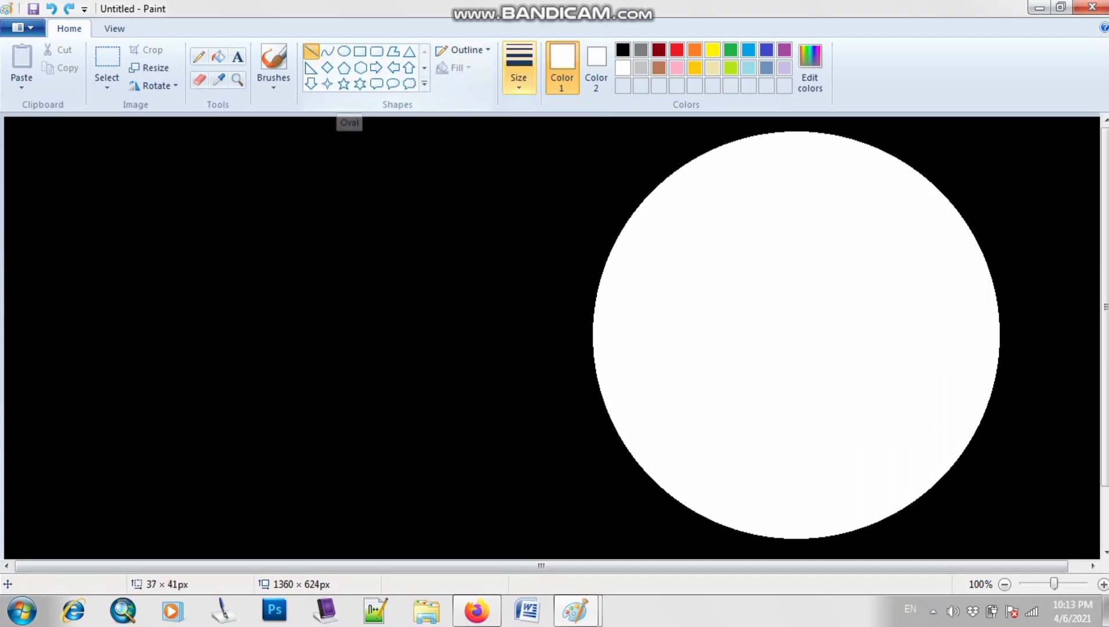
Set Color 1 to black
left_click(623, 49)
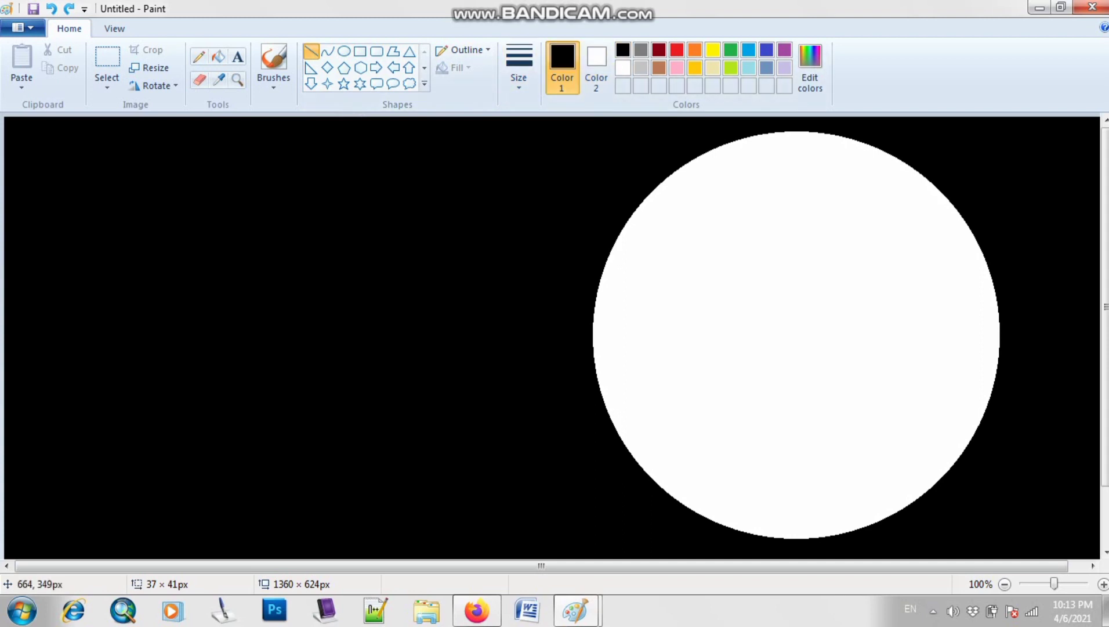
left_click_drag(544, 401, 545, 400)
key("ctrl+z")
left_click(583, 481)
left_click_drag(583, 480, 192, 66)
key("ctrl+z")
key("ctrl+y")
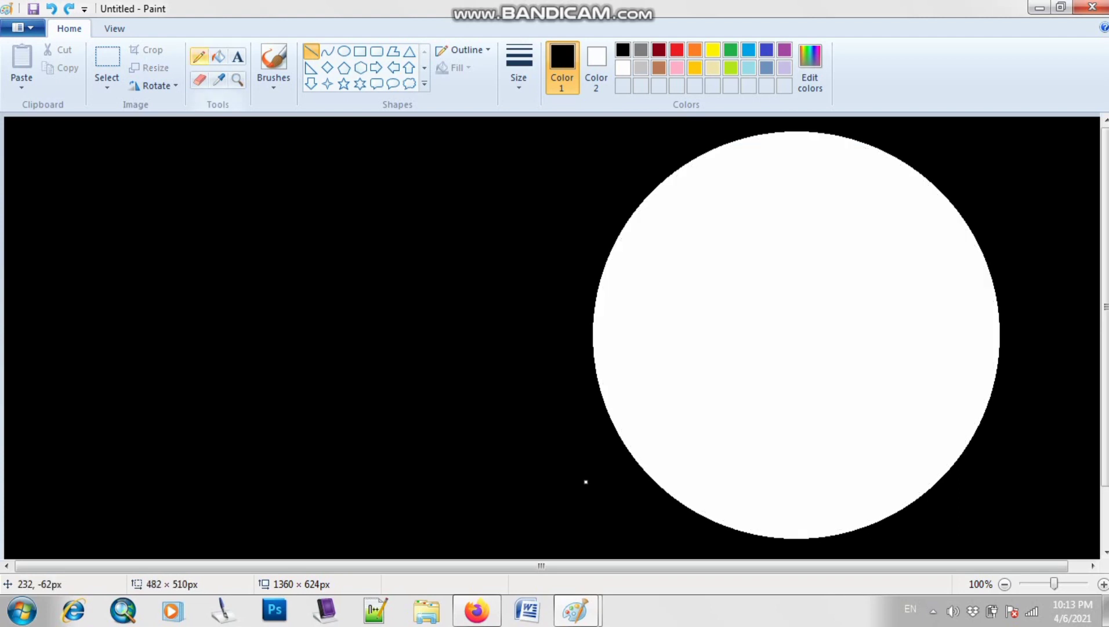
Draw an uneven black ridge rising from lower left to upper right across the circle with the thickest Pencil, and fill the area below it black
left_click(199, 57)
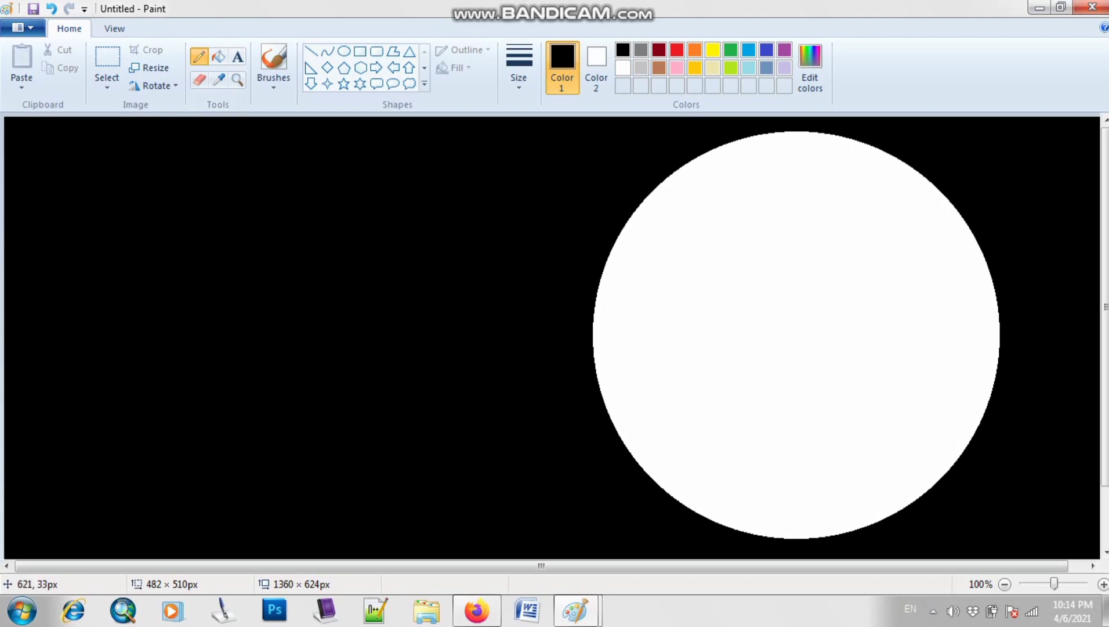
left_click(518, 66)
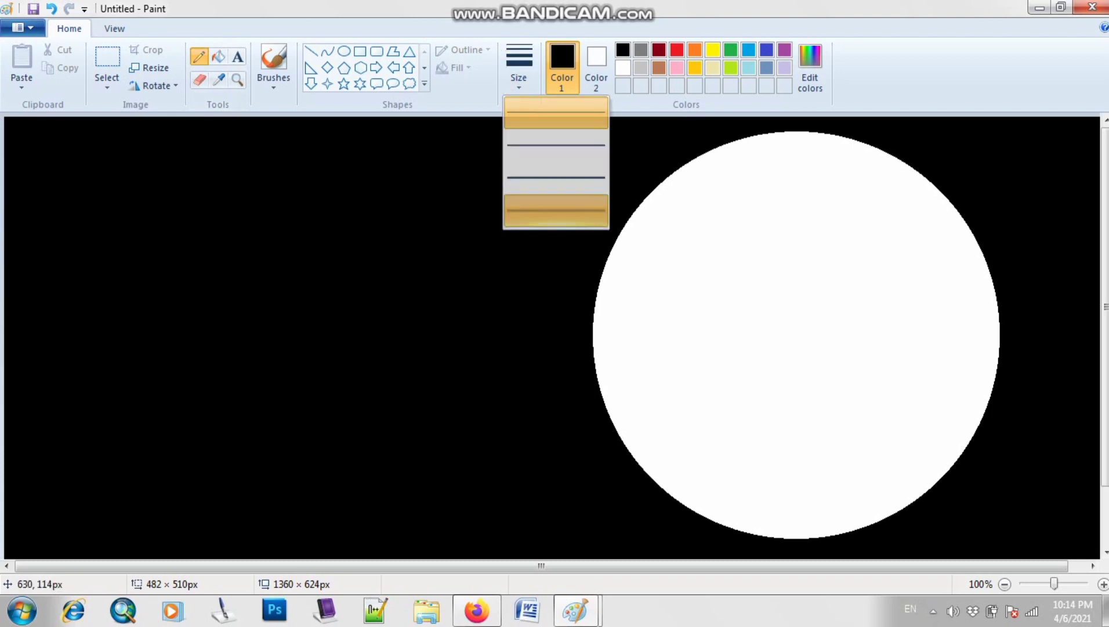
left_click(556, 210)
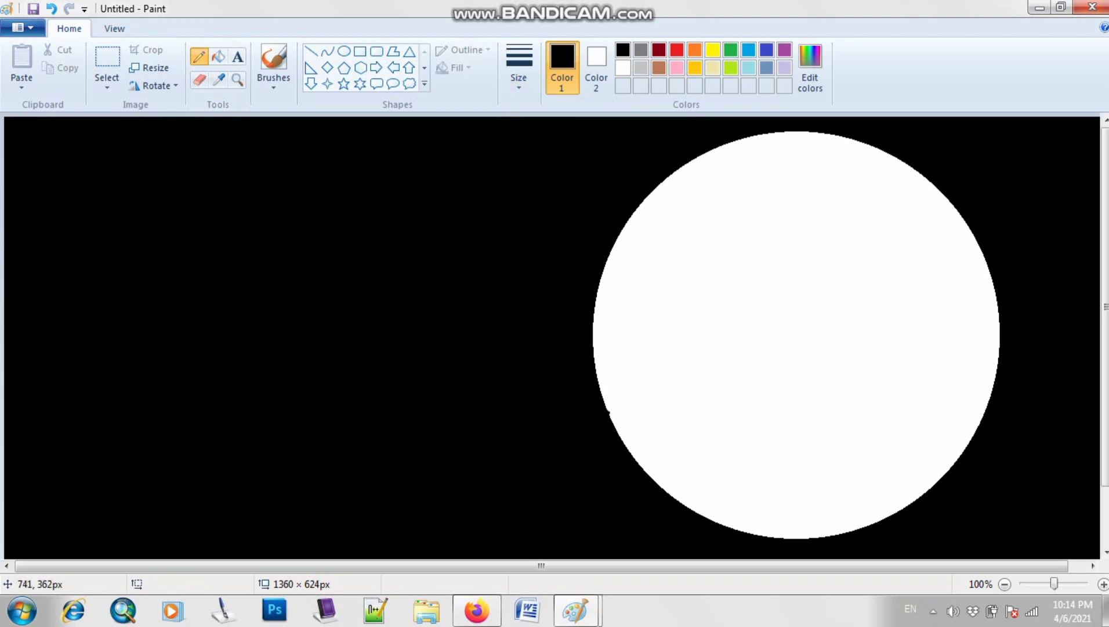
mouse_move(605, 411)
left_mouse_down()
mouse_move(677, 372)
mouse_move(752, 374)
mouse_move(825, 311)
mouse_move(864, 321)
mouse_move(918, 269)
mouse_move(979, 243)
left_mouse_up()
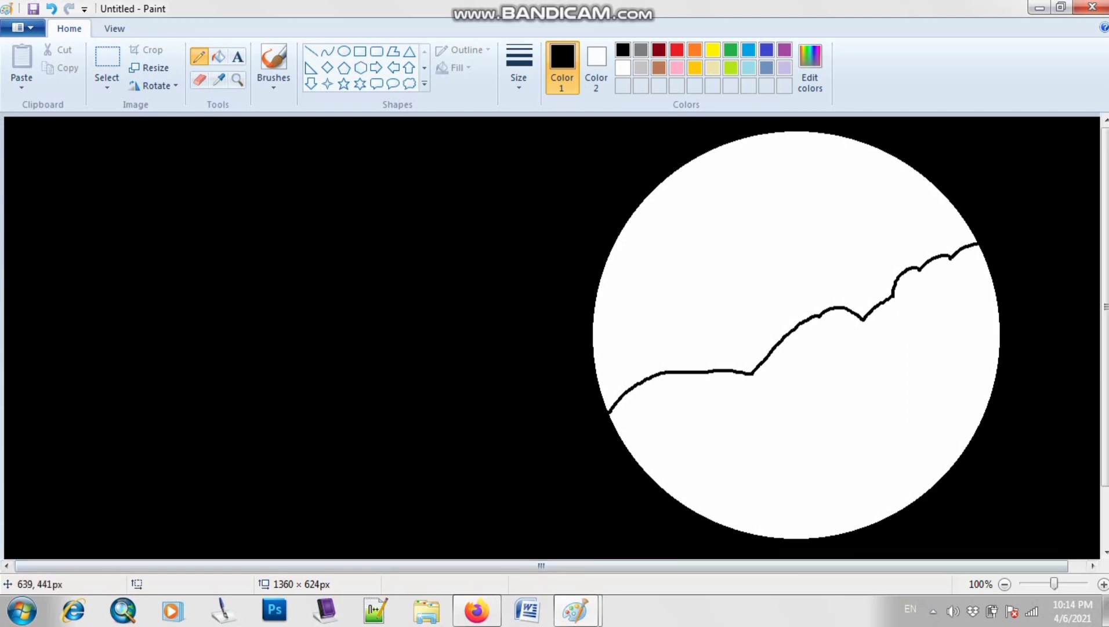
left_click(218, 56)
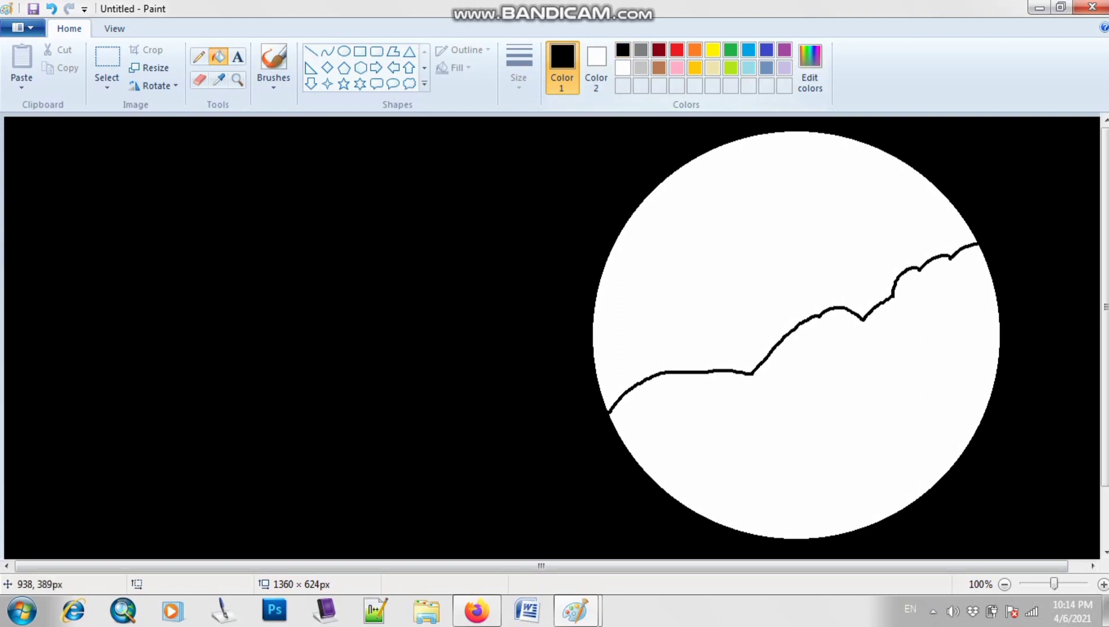
left_click(766, 434)
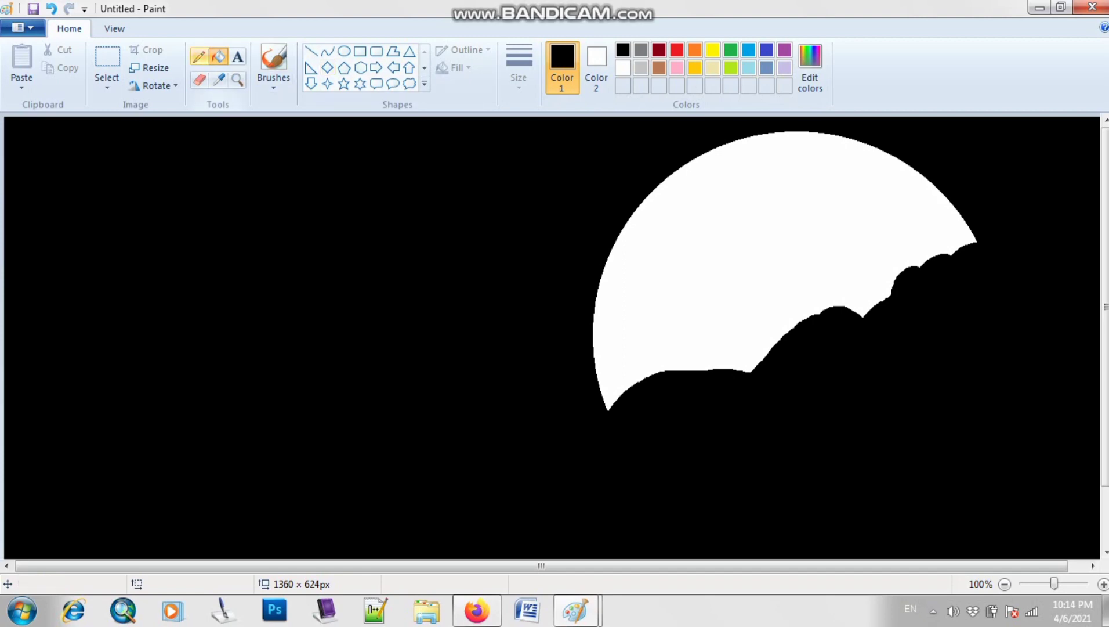
Draw two black ovals on the ridge, one about 26 × 31 px near its lower end and a larger one near its upper end
left_click(344, 51)
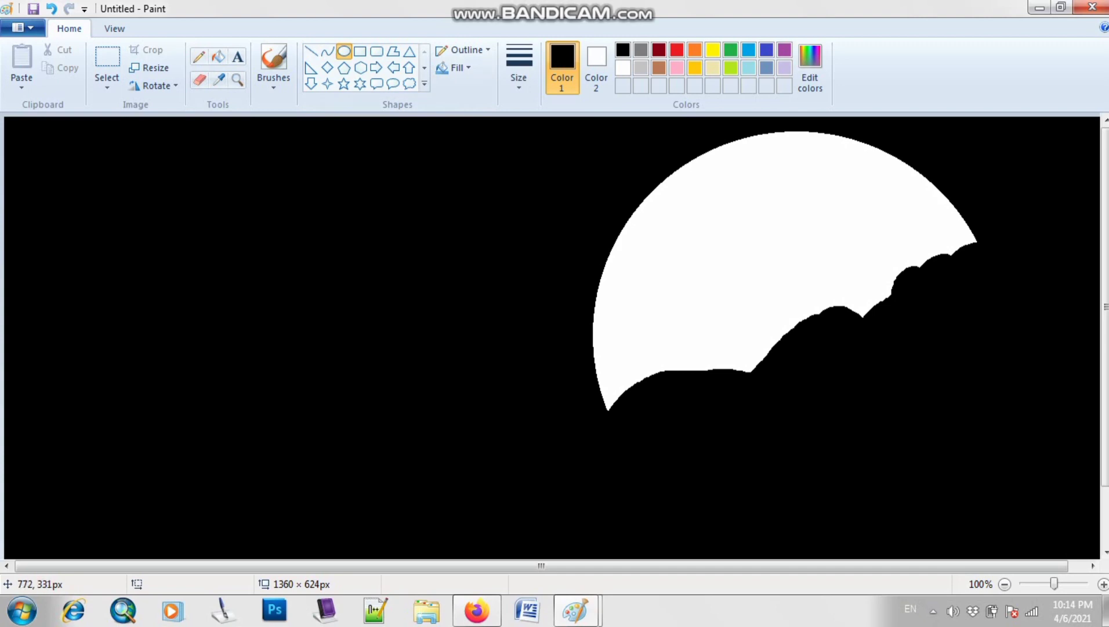
left_click_drag(627, 387, 654, 366)
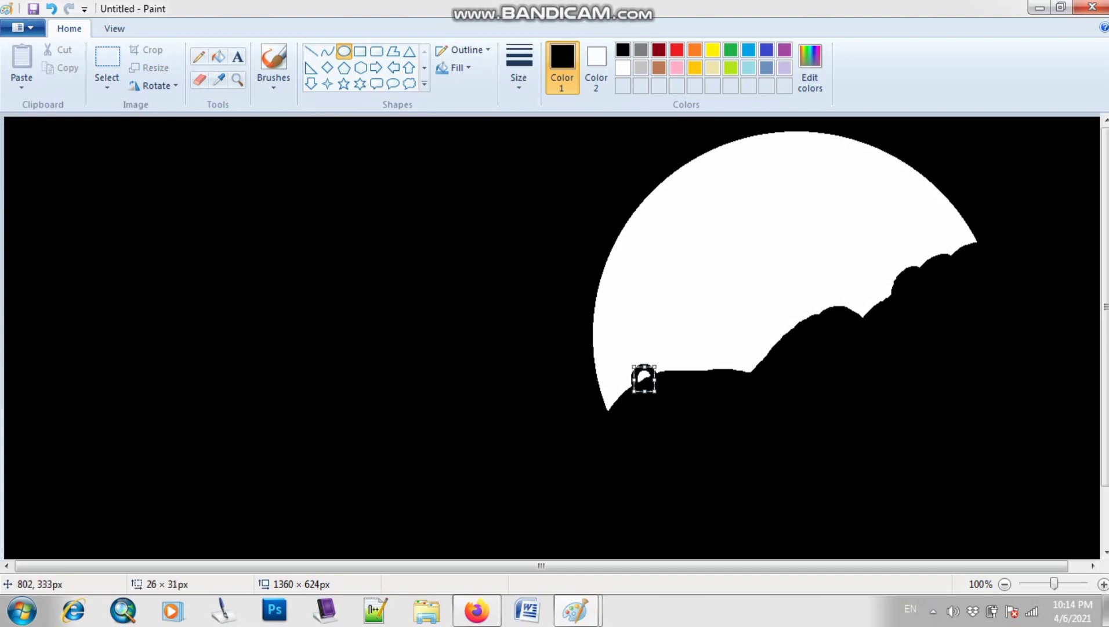
left_click_drag(918, 271, 957, 235)
left_click(961, 355)
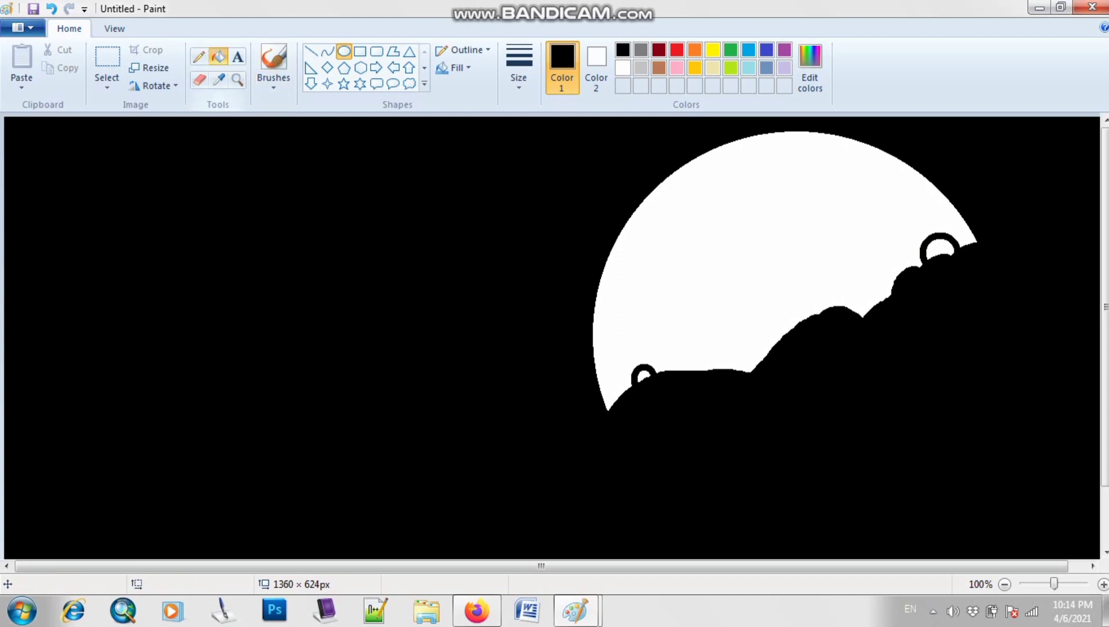
Fill the insides of the two ovals on the ridge with black
left_click(218, 57)
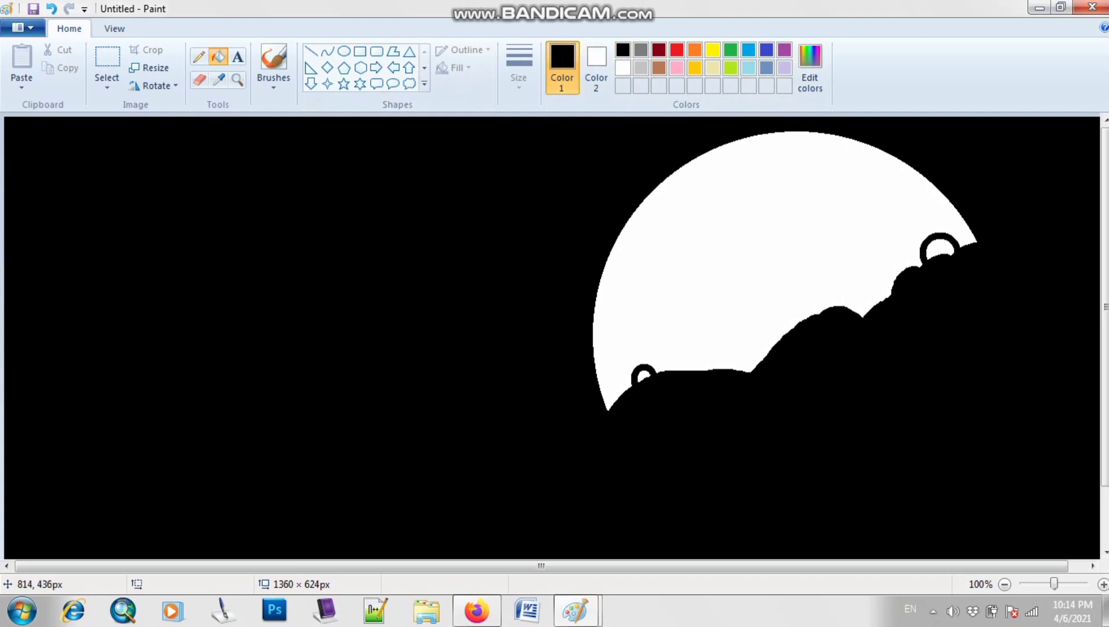
left_click(644, 376)
left_click(940, 251)
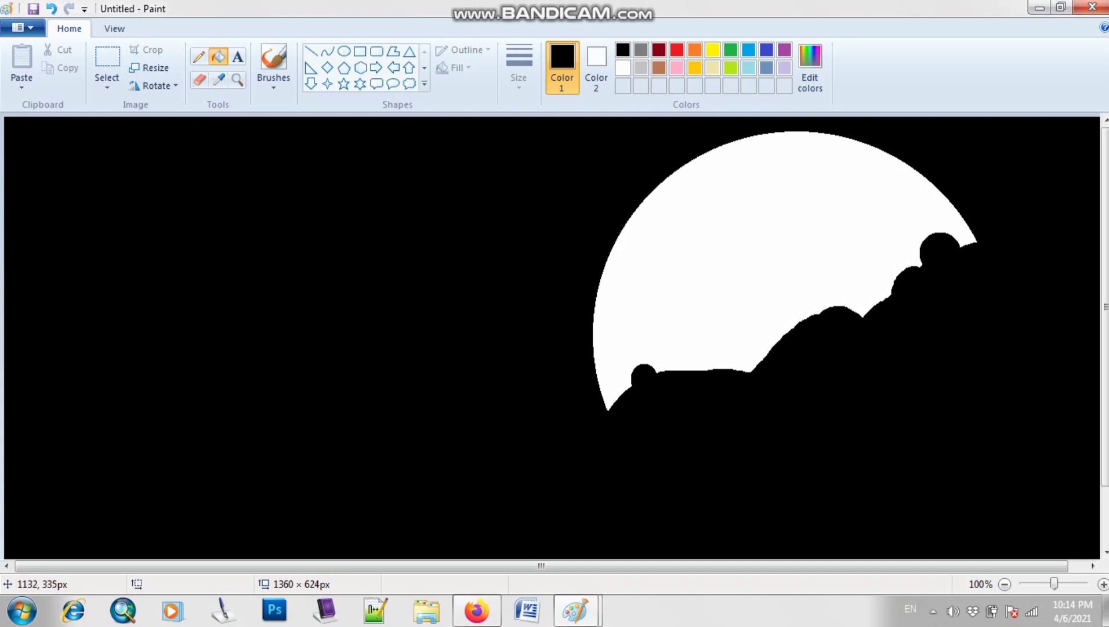
Thicken the left side of the lower oval with black Pencil strokes so it merges into the ridge's lower end
left_click(198, 56)
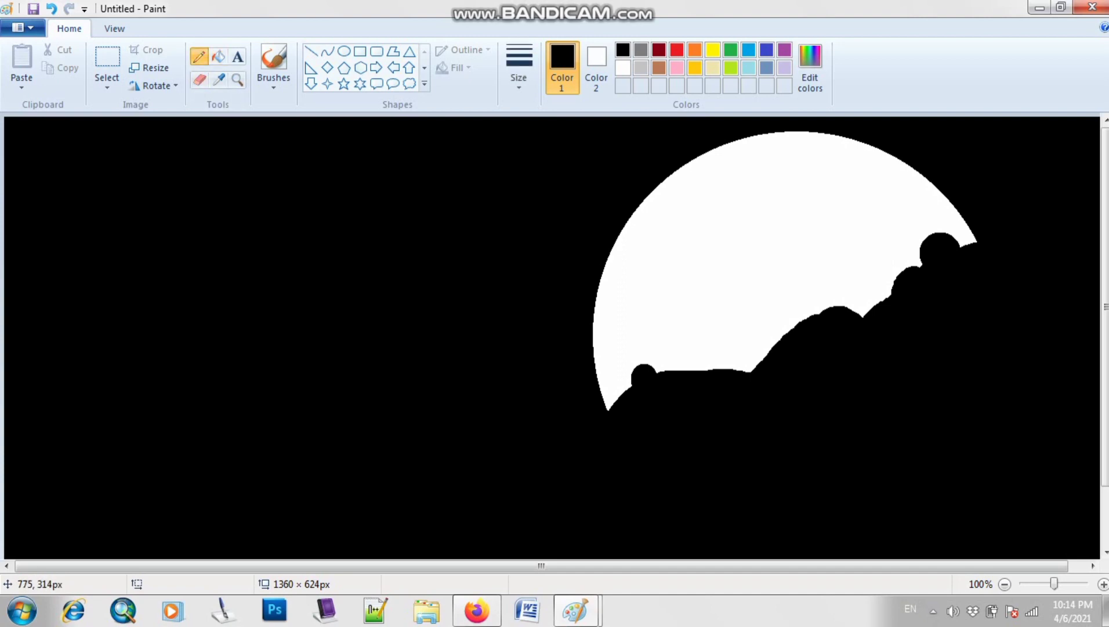
left_click_drag(625, 367, 620, 395)
left_click_drag(625, 370, 615, 394)
left_click_drag(626, 390, 630, 392)
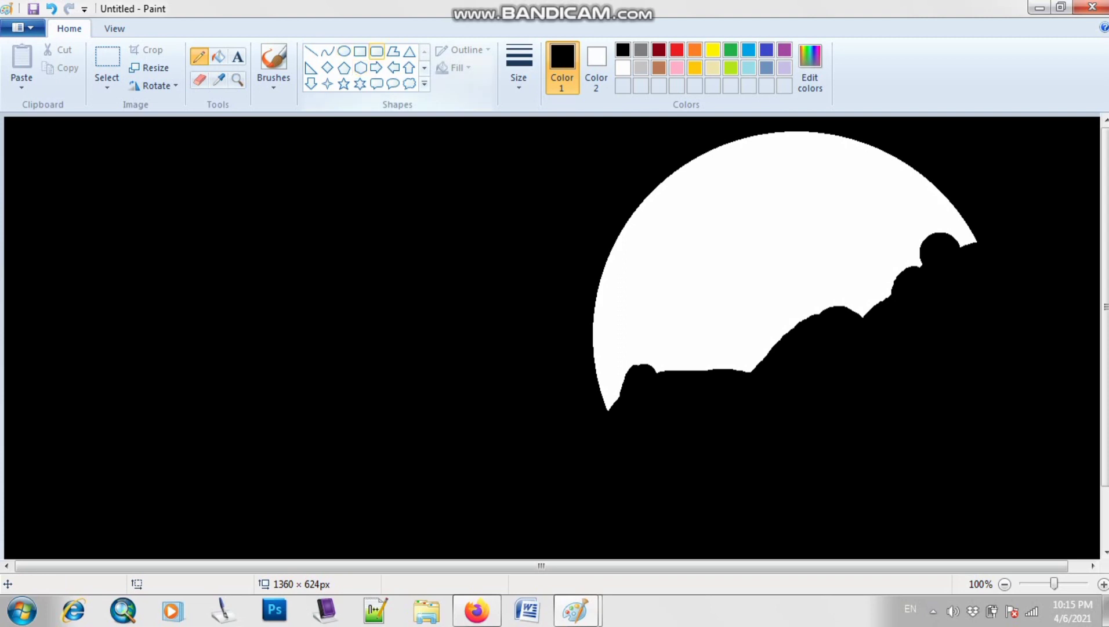
Draw a house on the ridge's flat part: a rounded rectangle about 87 × 61 px topped by a triangular roof stretched to its width
left_click(377, 51)
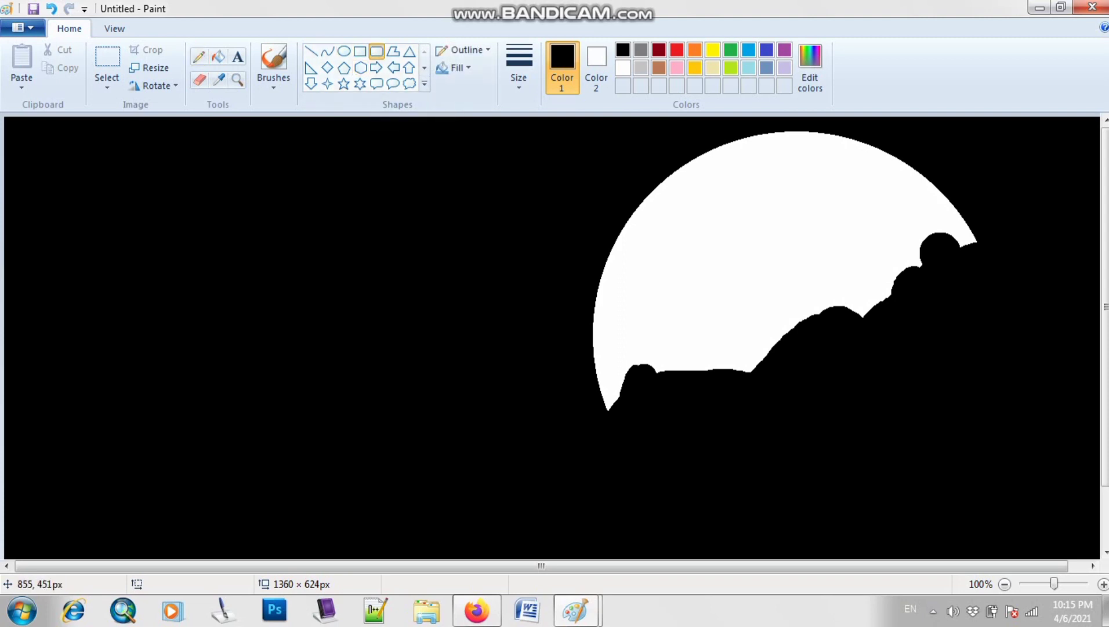
left_click_drag(677, 337, 748, 387)
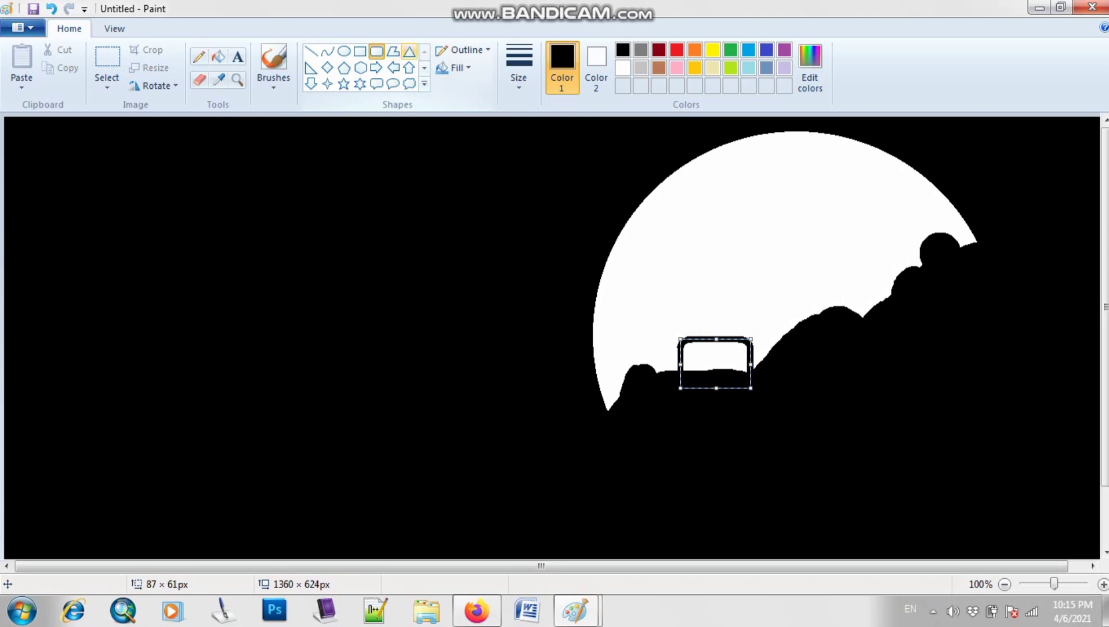
left_click(409, 52)
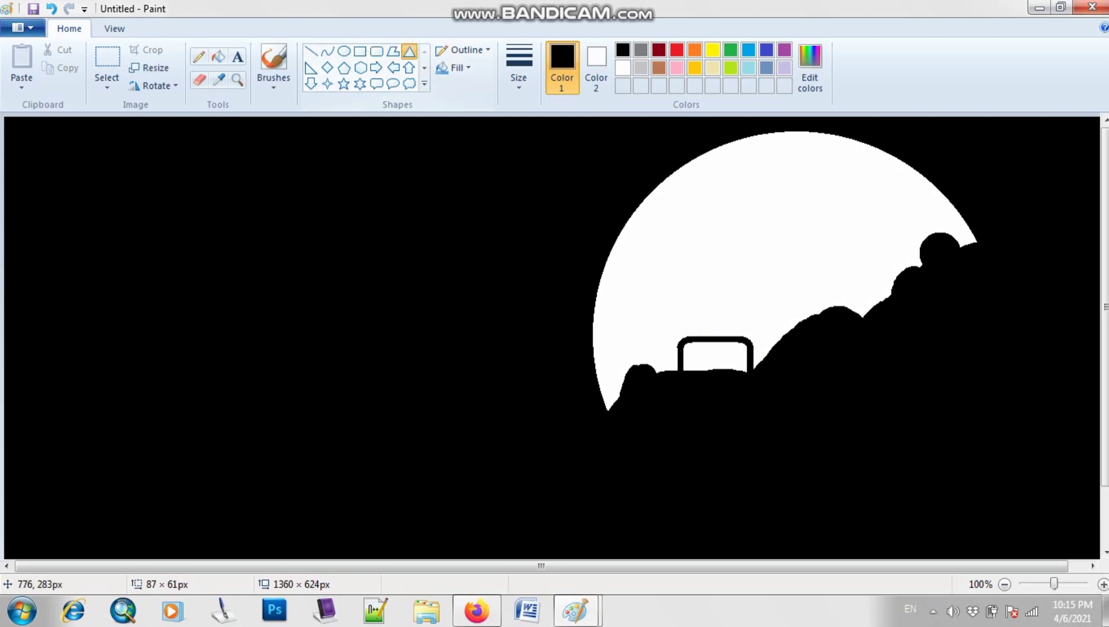
left_click_drag(686, 282, 722, 333)
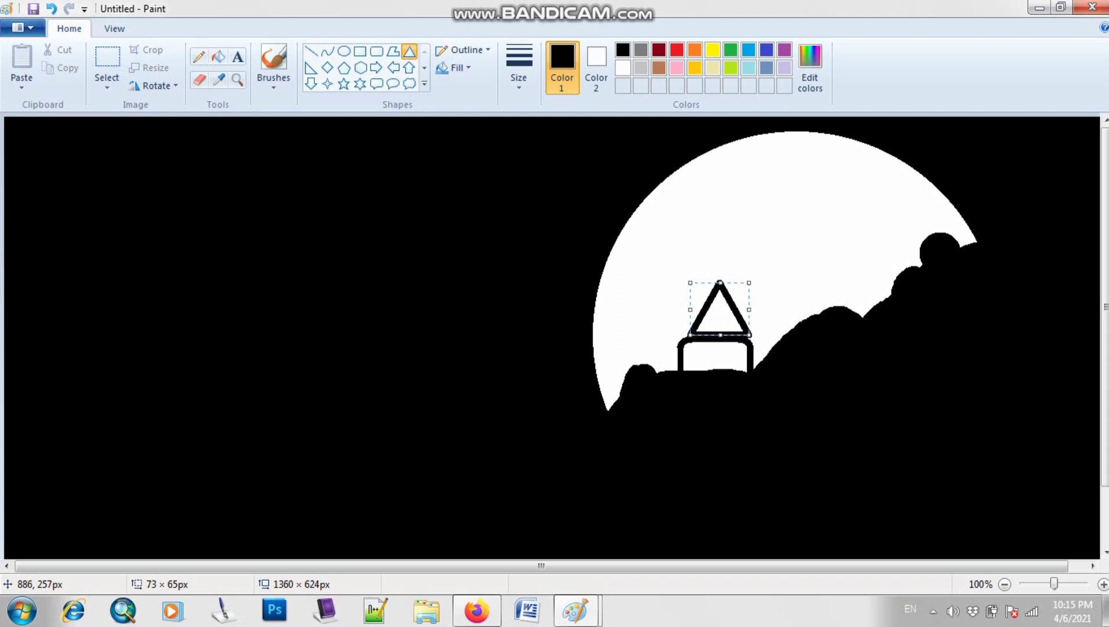
left_click_drag(691, 282, 678, 273)
left_click(782, 435)
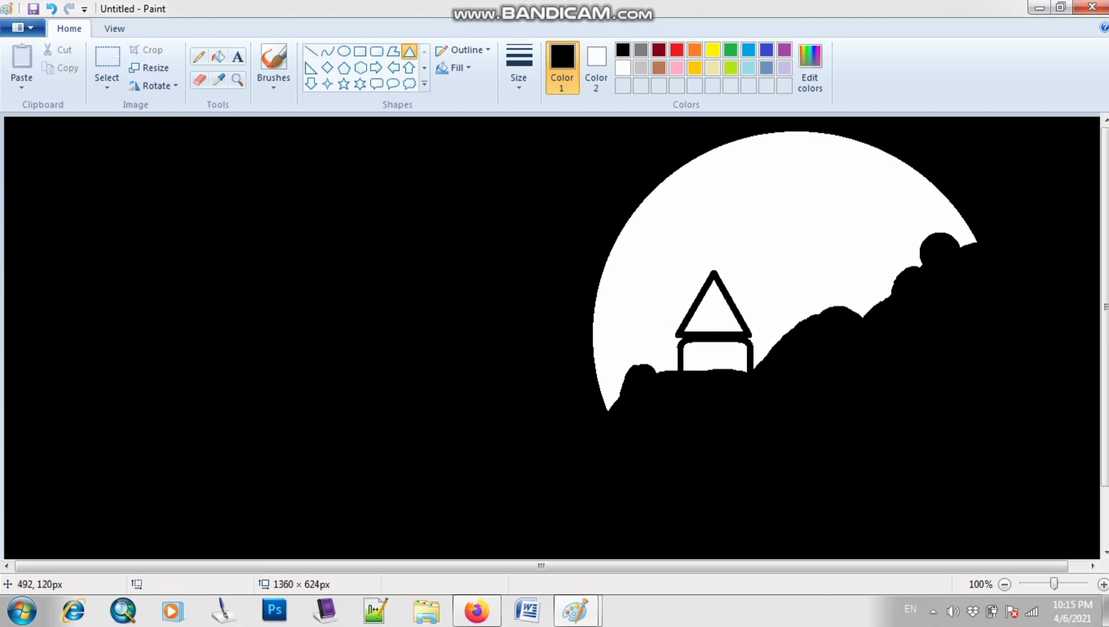
Draw two rounded-rectangle windows side by side in the house wall with the second-thinnest outline, the right one about 24 × 19 px
left_click(360, 51)
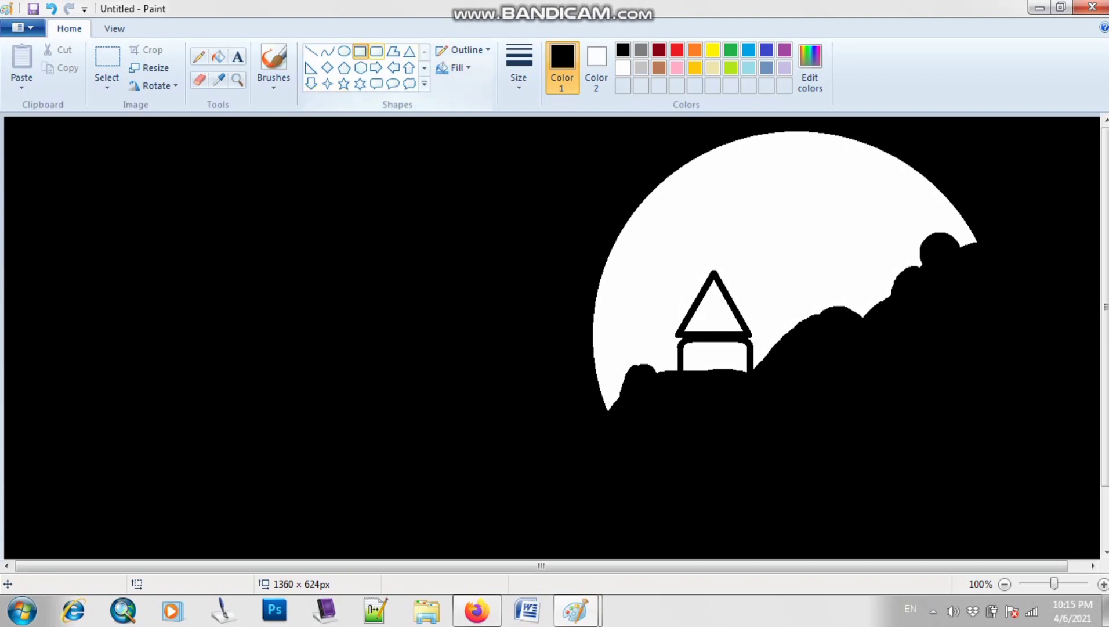
left_click(377, 51)
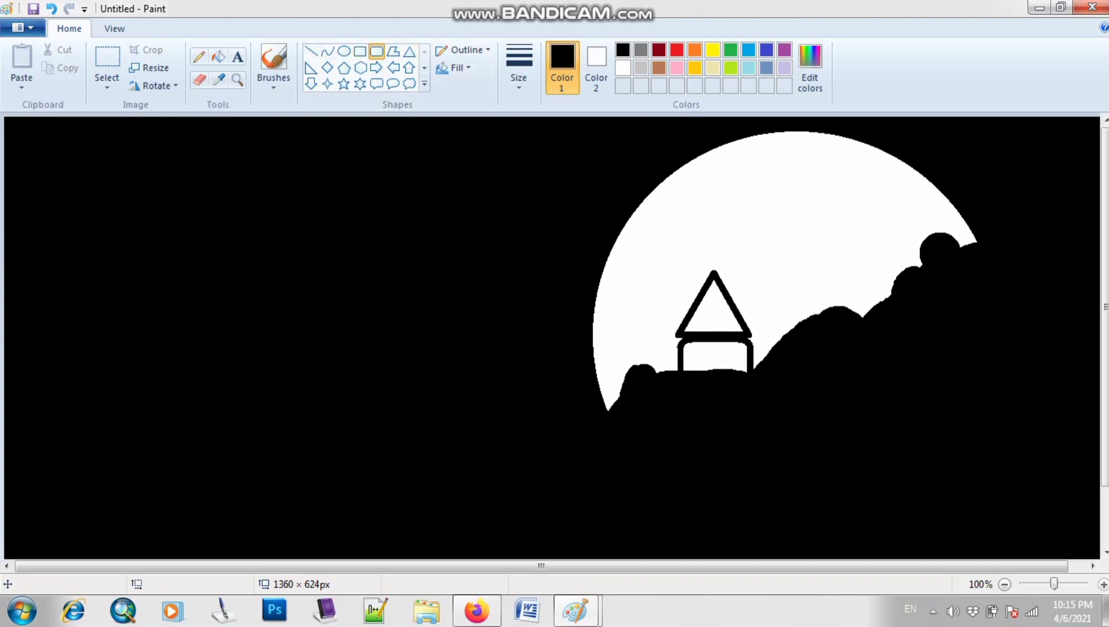
left_click(1103, 583)
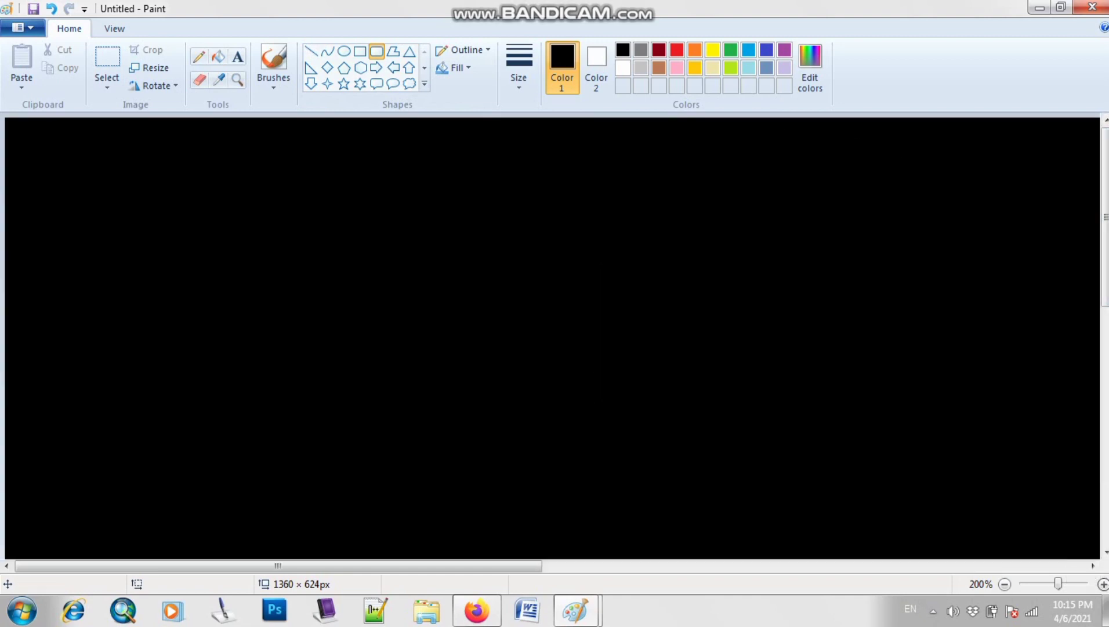
left_click_drag(278, 566, 673, 566)
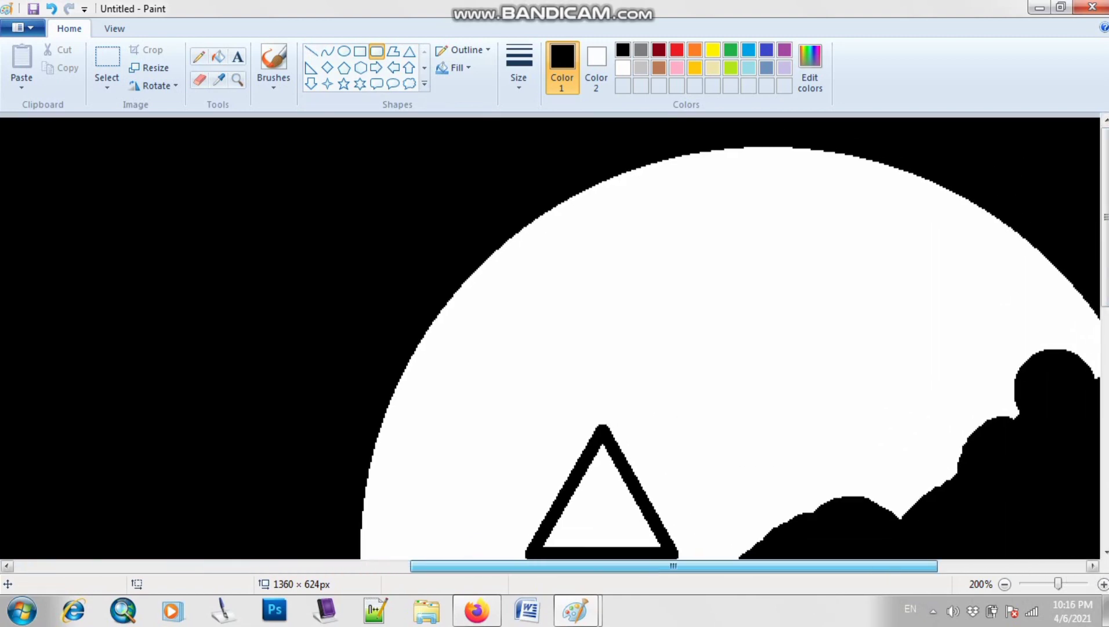
left_click_drag(1105, 216, 1105, 330)
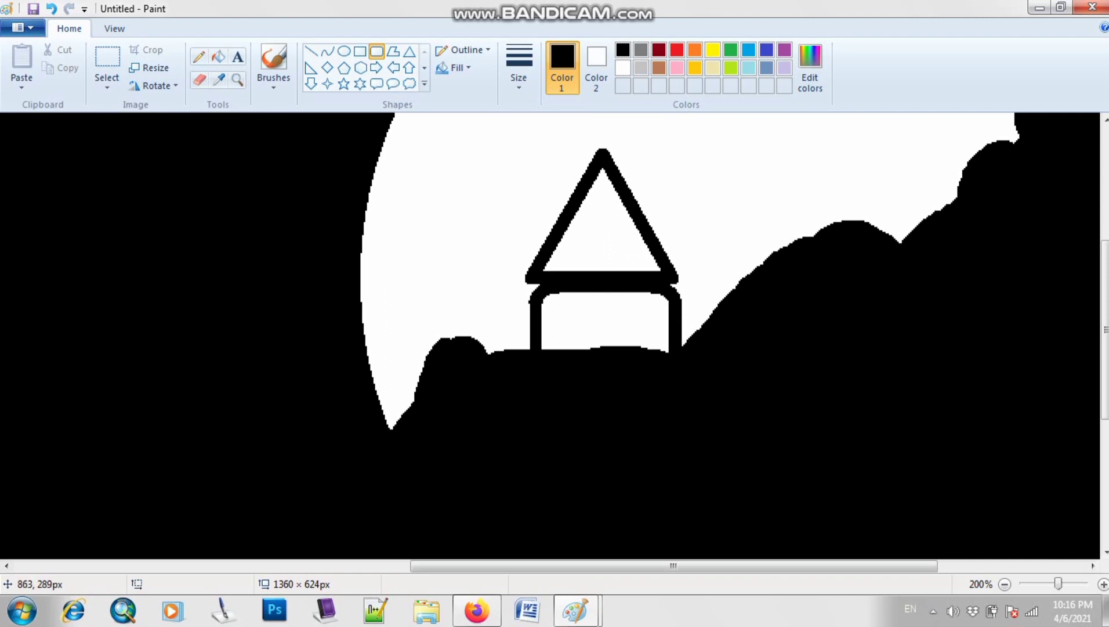
mouse_move(547, 295)
left_mouse_down()
mouse_move(562, 317)
mouse_move(600, 334)
left_mouse_up()
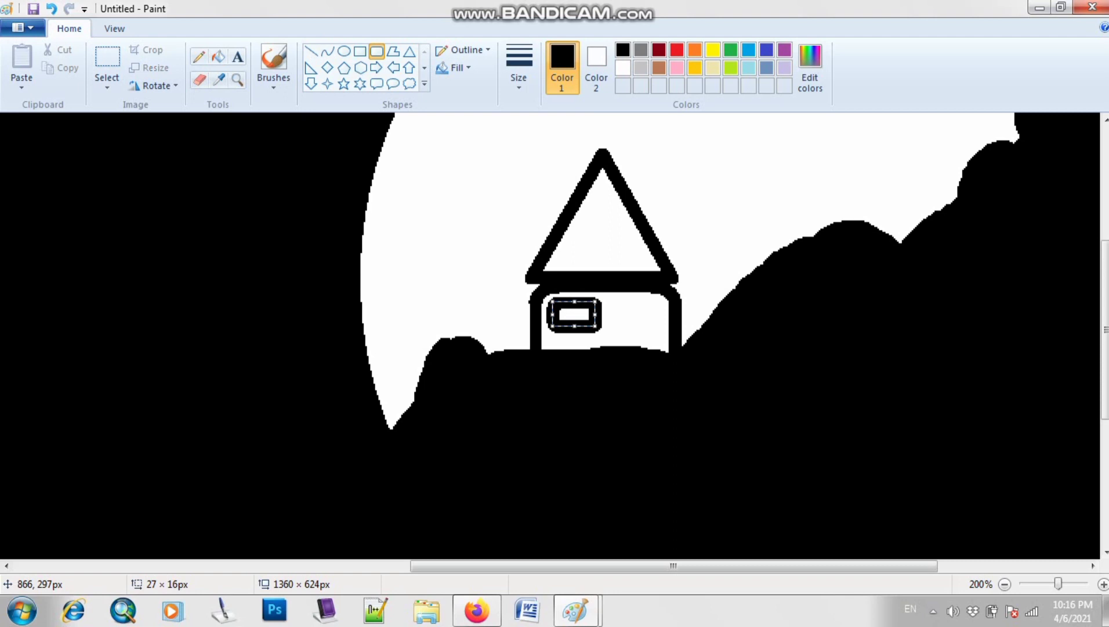
key("ctrl+z")
left_click(519, 75)
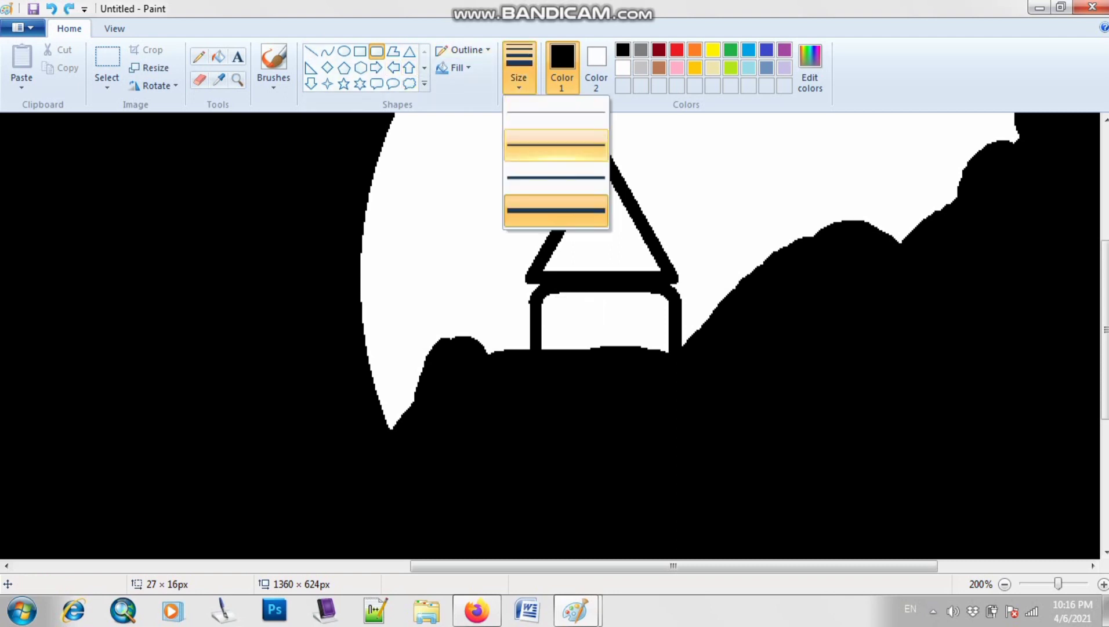
left_click(556, 145)
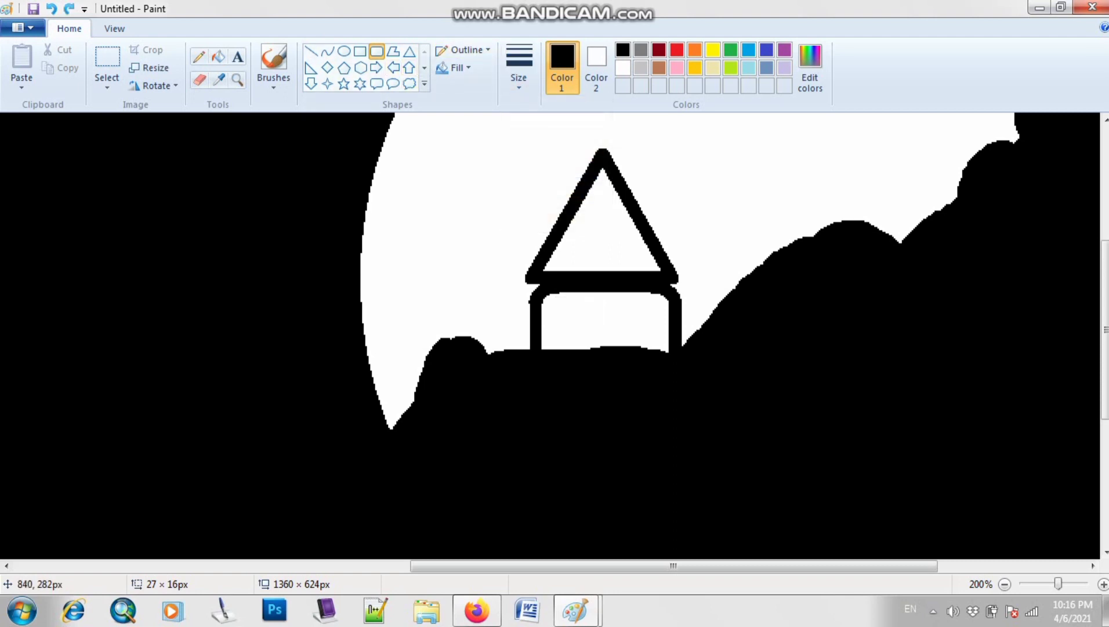
left_click_drag(549, 302, 648, 332)
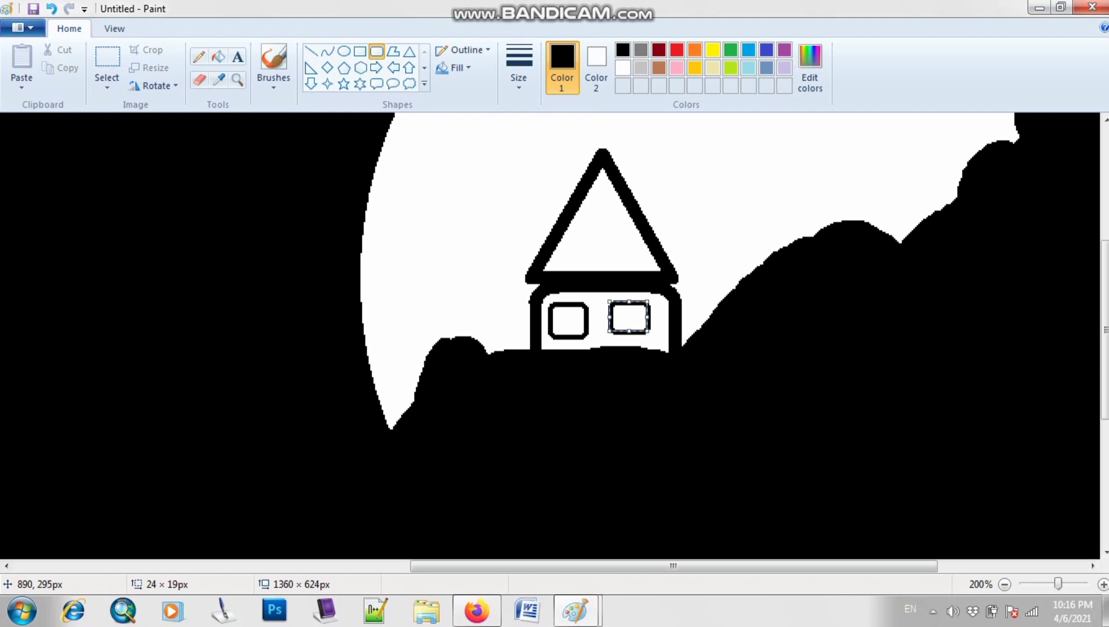
left_click_drag(641, 317, 648, 319)
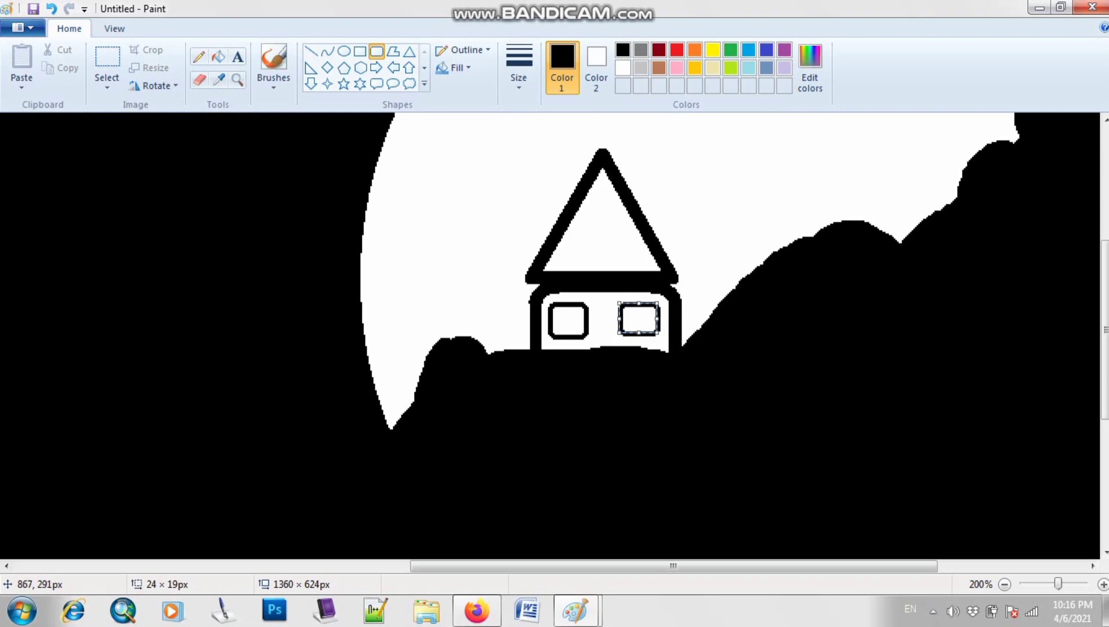
Draw a narrow rounded-rectangle door about 9 × 23 px between the two windows, reaching down to the ridge
left_click(598, 325)
left_click_drag(598, 325, 610, 361)
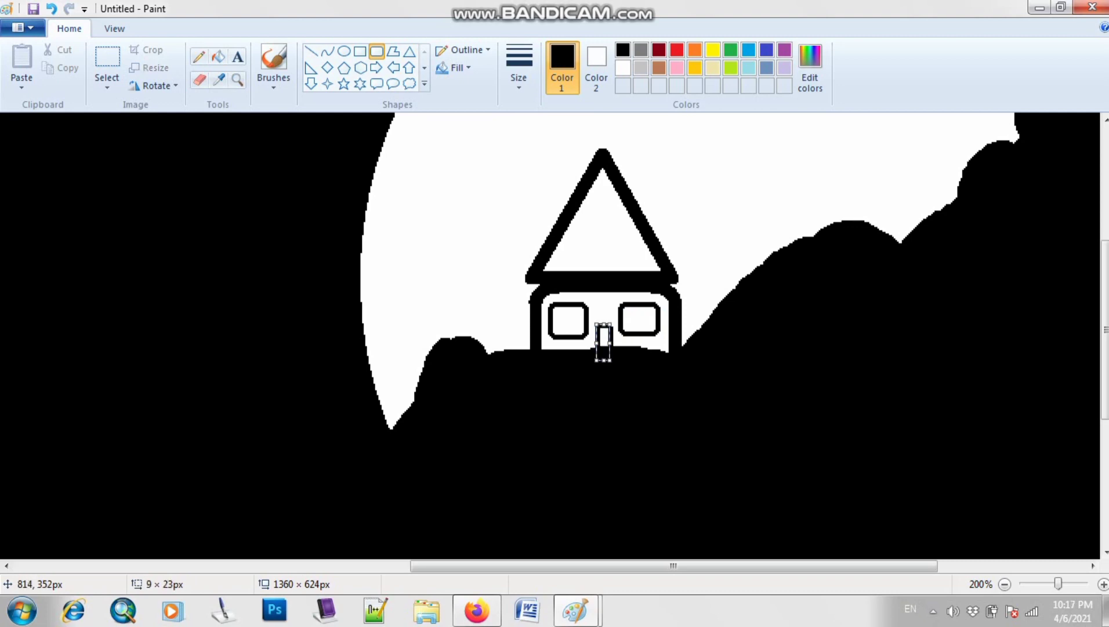
left_click(498, 409)
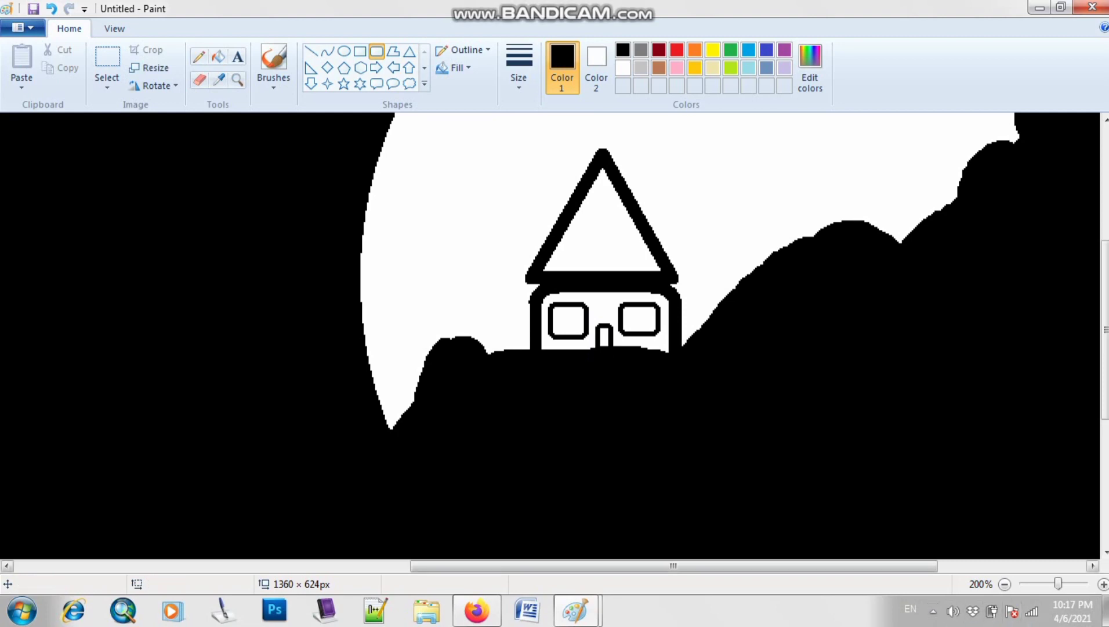
Enlarge the canvas to 1366 × 626 px
left_click(1005, 584)
left_click(1005, 584)
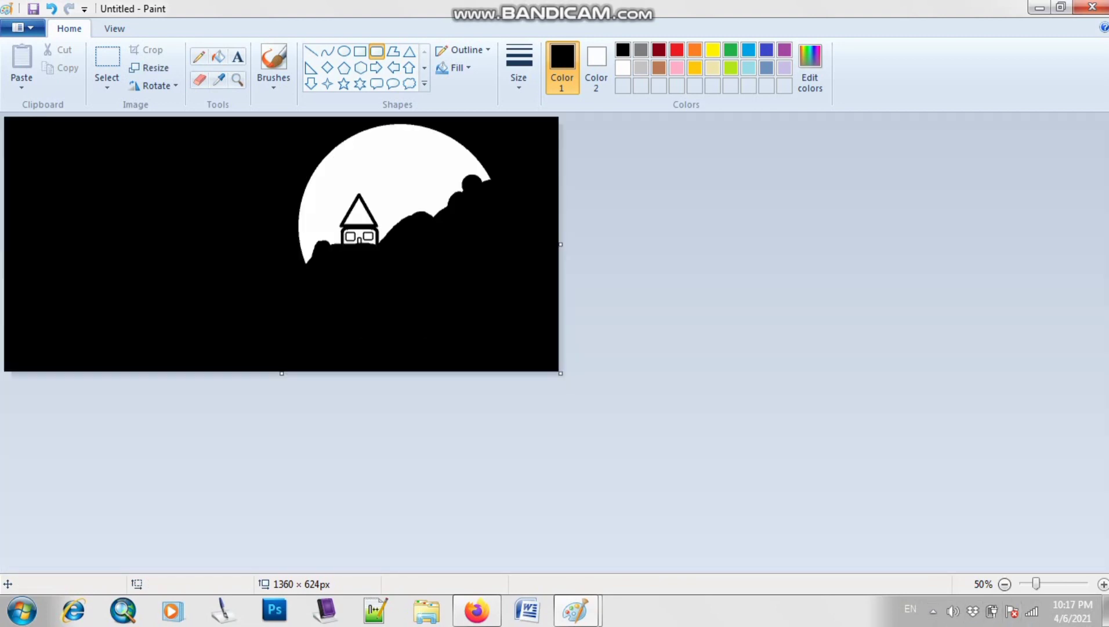
mouse_move(561, 373)
left_mouse_down()
mouse_move(1042, 550)
mouse_move(1073, 549)
mouse_move(561, 373)
left_mouse_up()
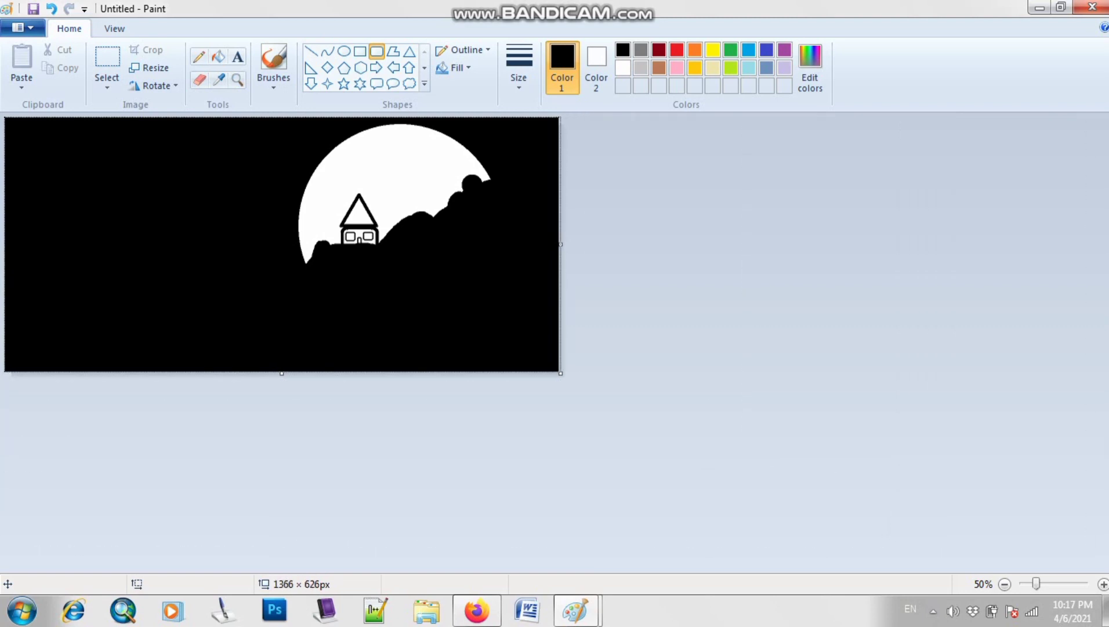
left_click(1103, 585)
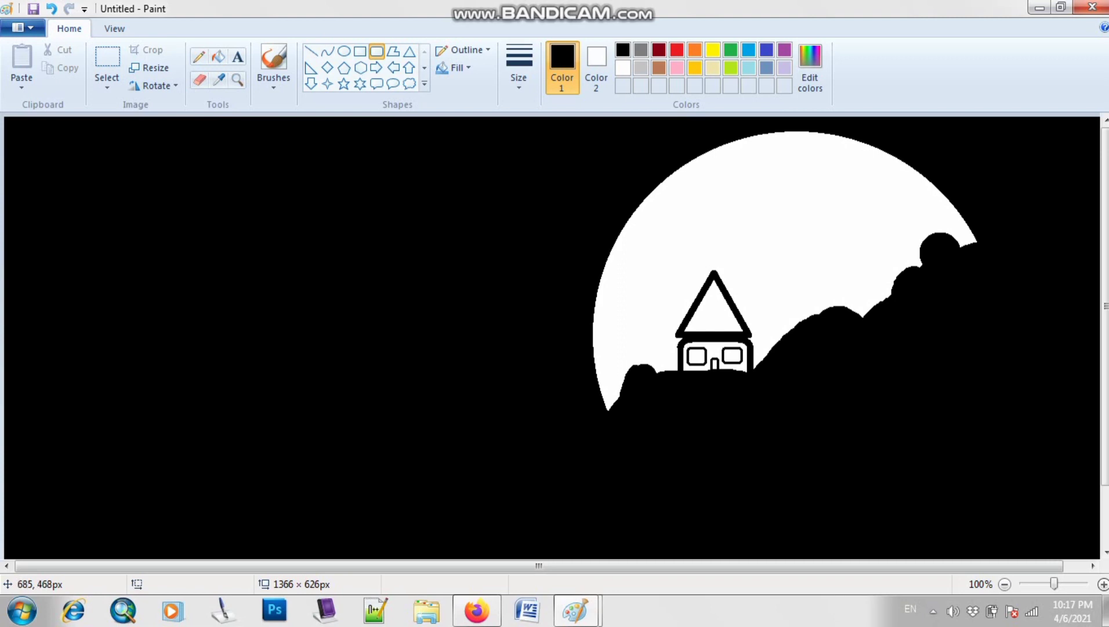
left_click(933, 610)
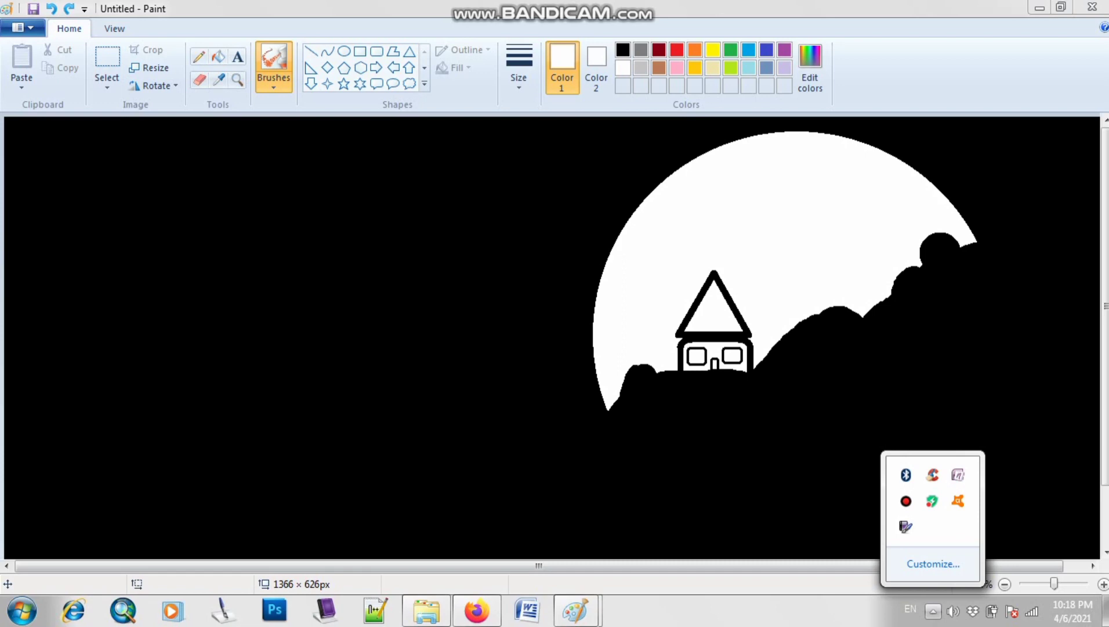
left_click(850, 566)
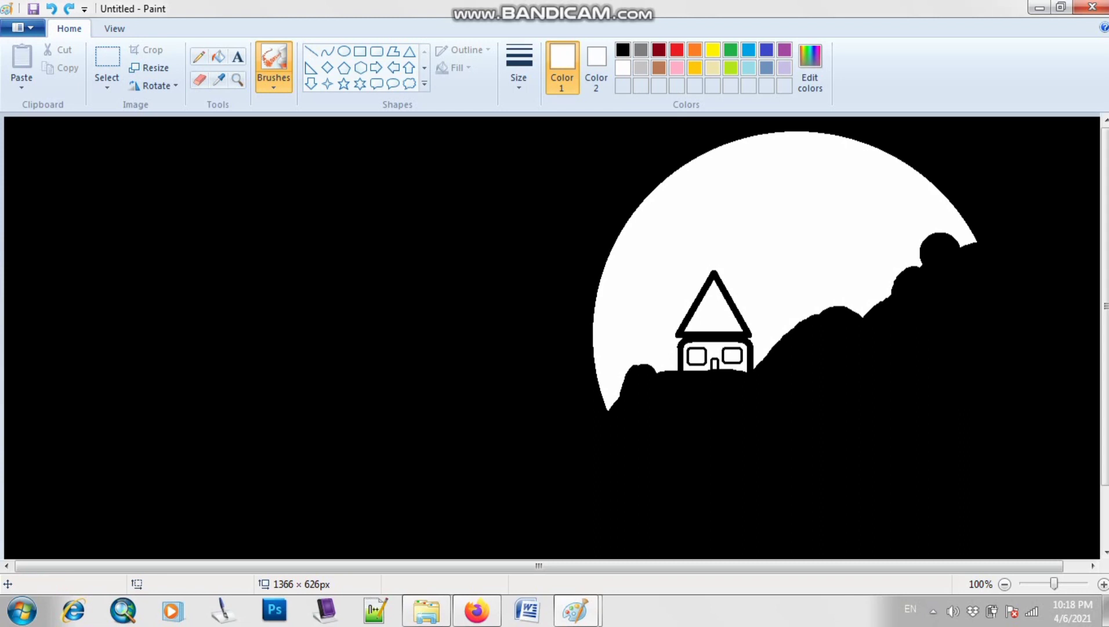
Dot ten small white stars across the black sky left of the moon with the Airbrush
left_click(273, 85)
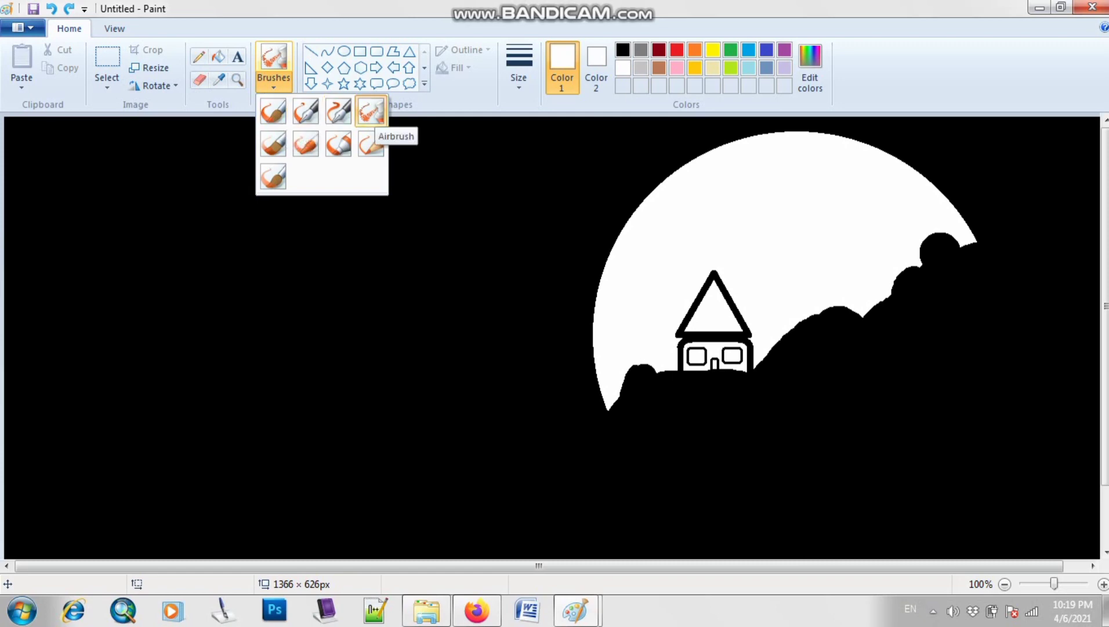
left_click(370, 110)
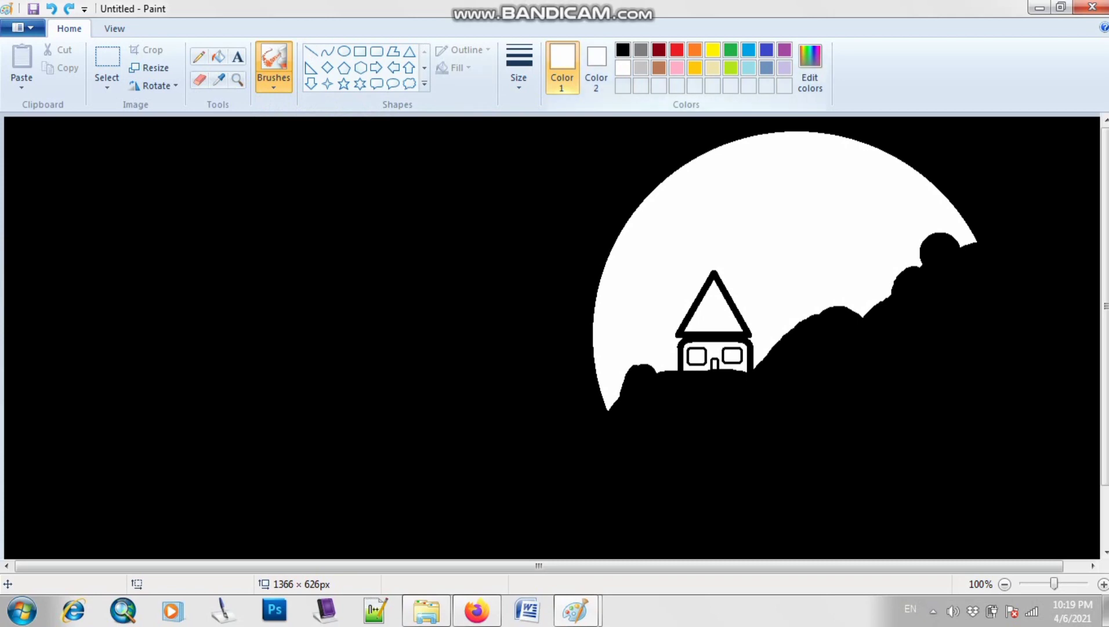
left_click(115, 28)
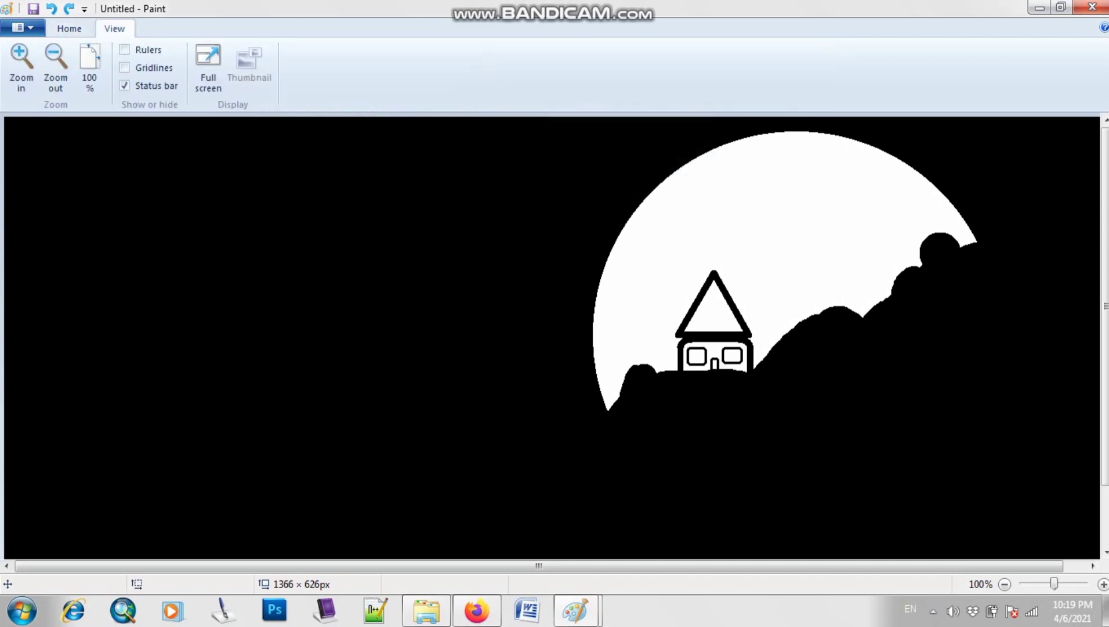
left_click(69, 29)
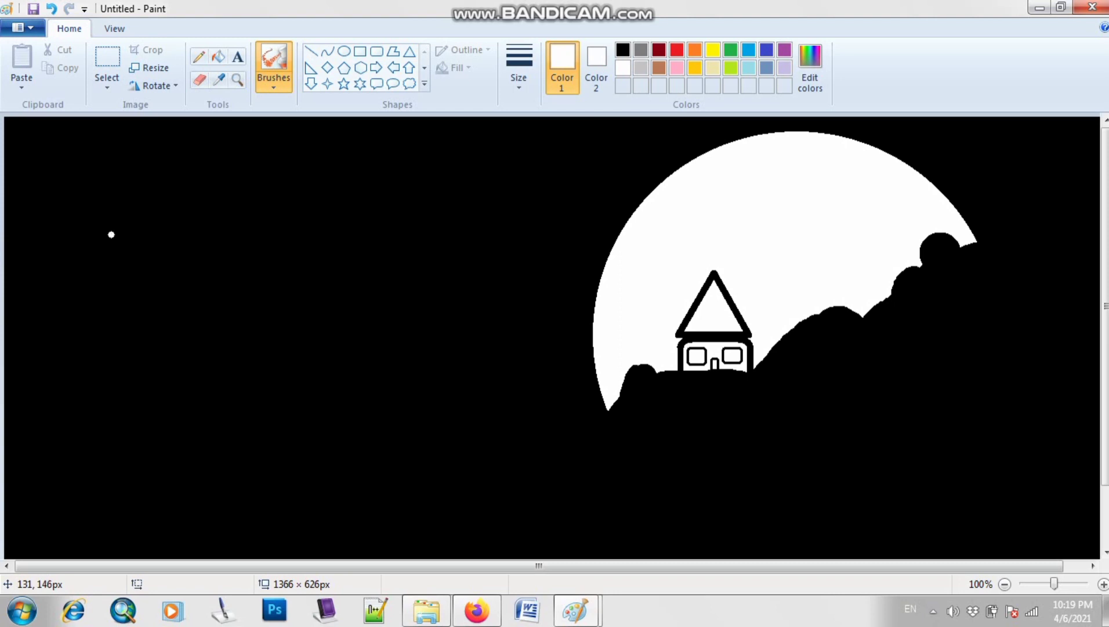
left_click(299, 181)
left_click(449, 226)
left_click(236, 335)
left_click(94, 432)
left_click(336, 439)
left_click(399, 361)
left_click(171, 192)
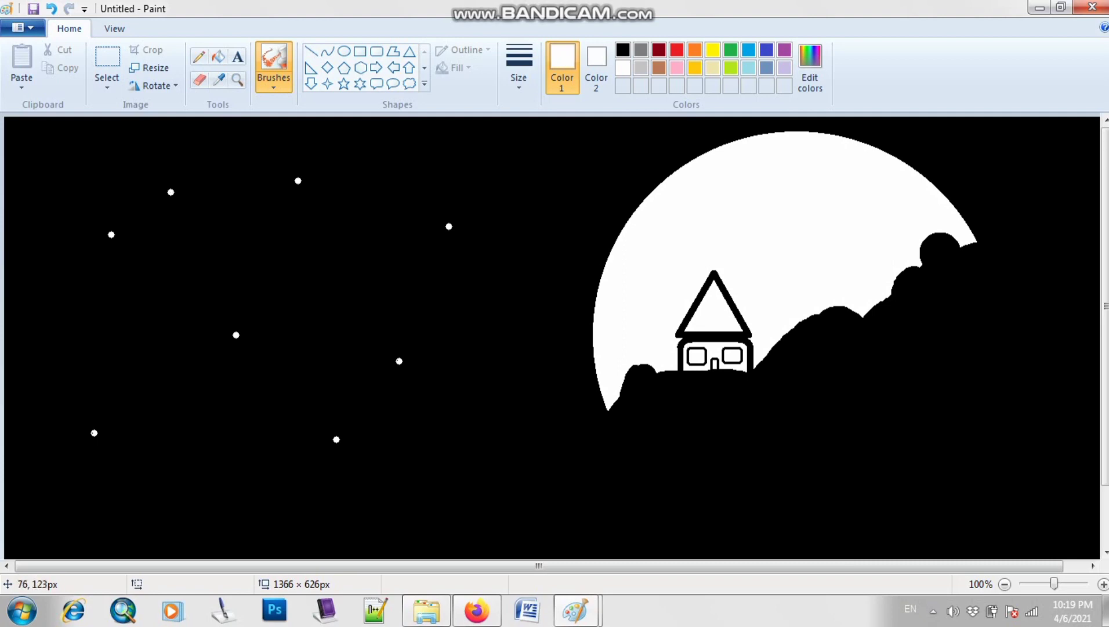
left_click(65, 215)
left_click(67, 289)
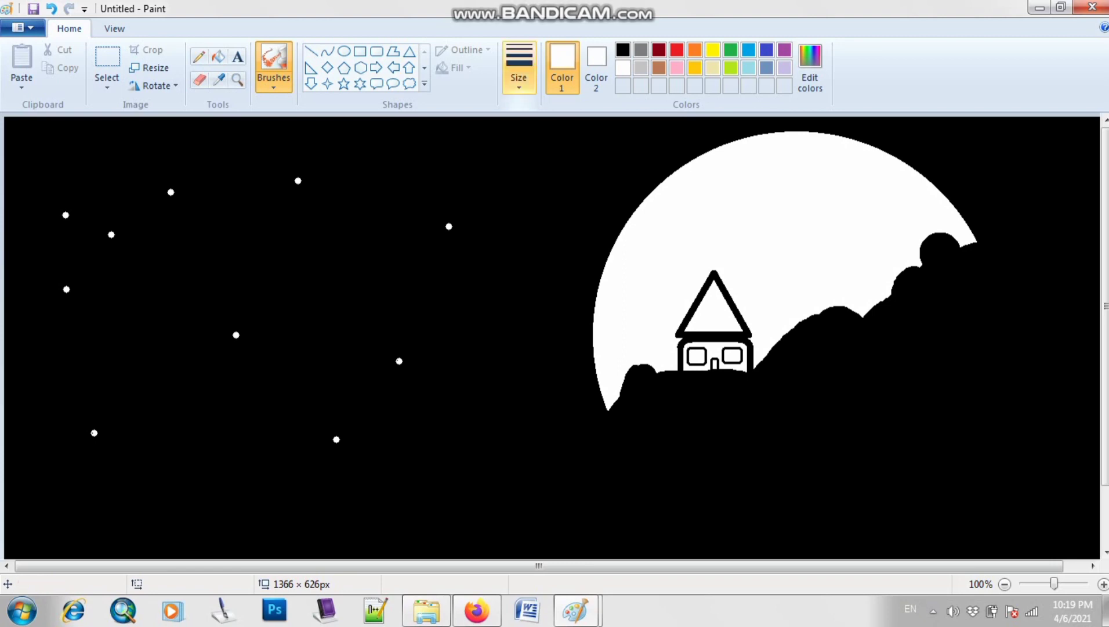
Spray five larger white stars with the Airbrush at its largest size, three left of the moon and two at its upper right
left_click(518, 70)
left_click(555, 209)
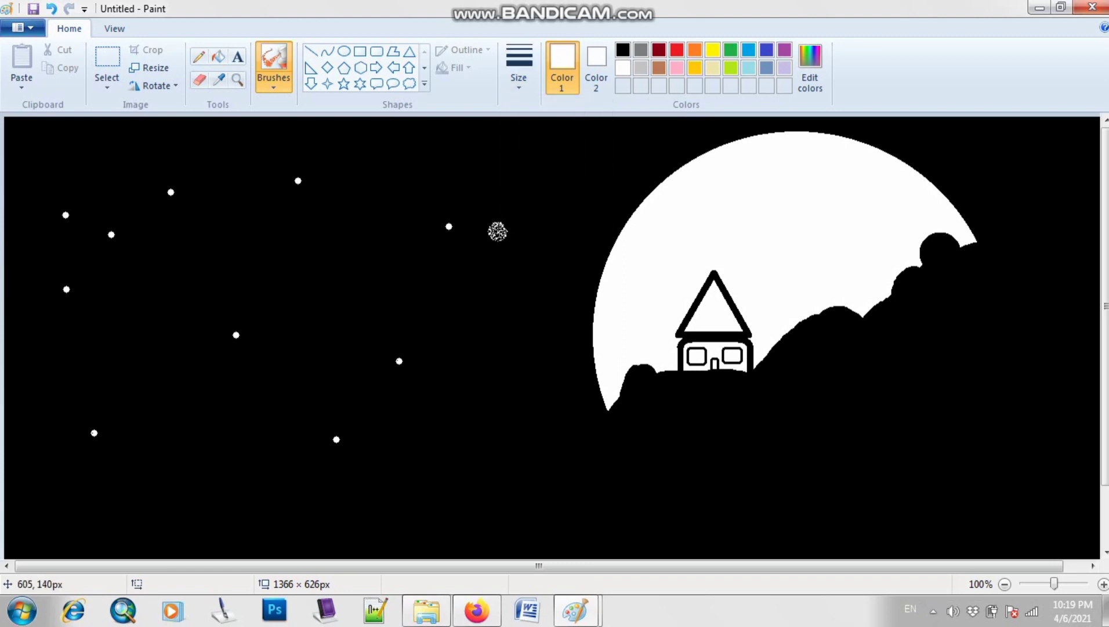
left_click_drag(498, 232, 498, 231)
left_click_drag(272, 271, 272, 270)
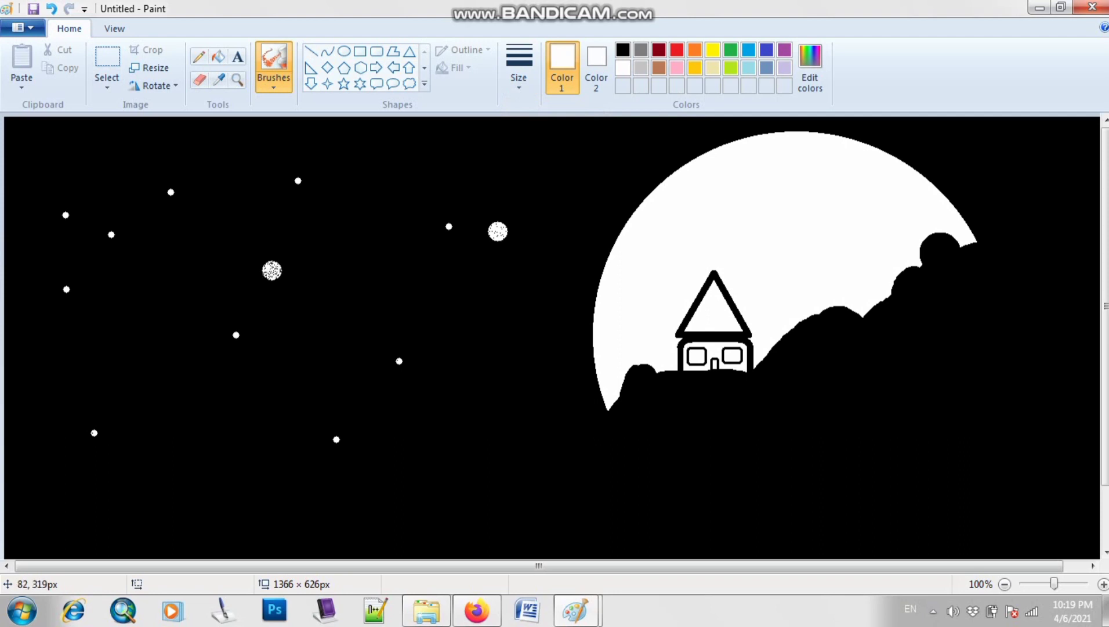
left_click_drag(55, 445, 56, 445)
left_click_drag(1053, 143, 988, 140)
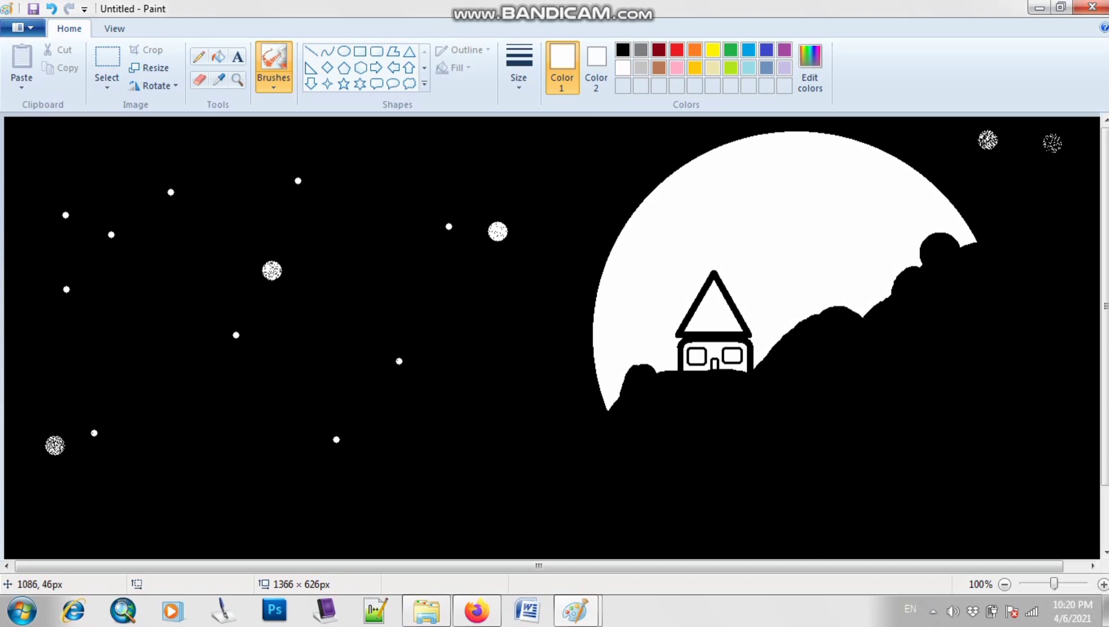
Spray one large white star near the sky's upper-left corner and dot nine small ones around the sky with a smaller Airbrush size
left_click_drag(45, 163, 45, 162)
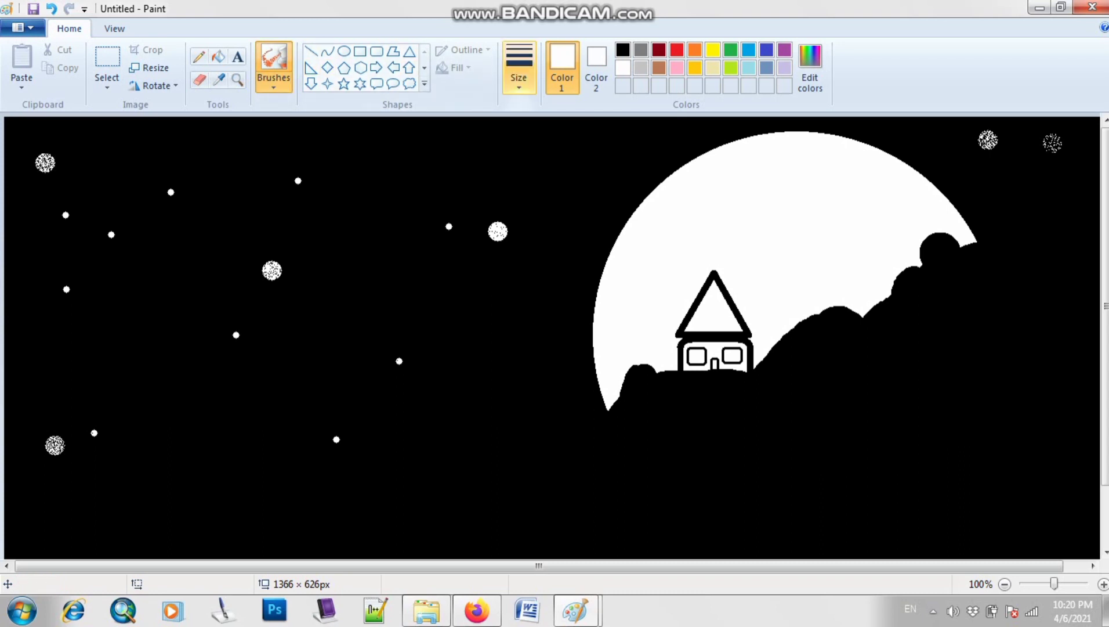
left_click(519, 69)
left_click(519, 148)
left_click(442, 173)
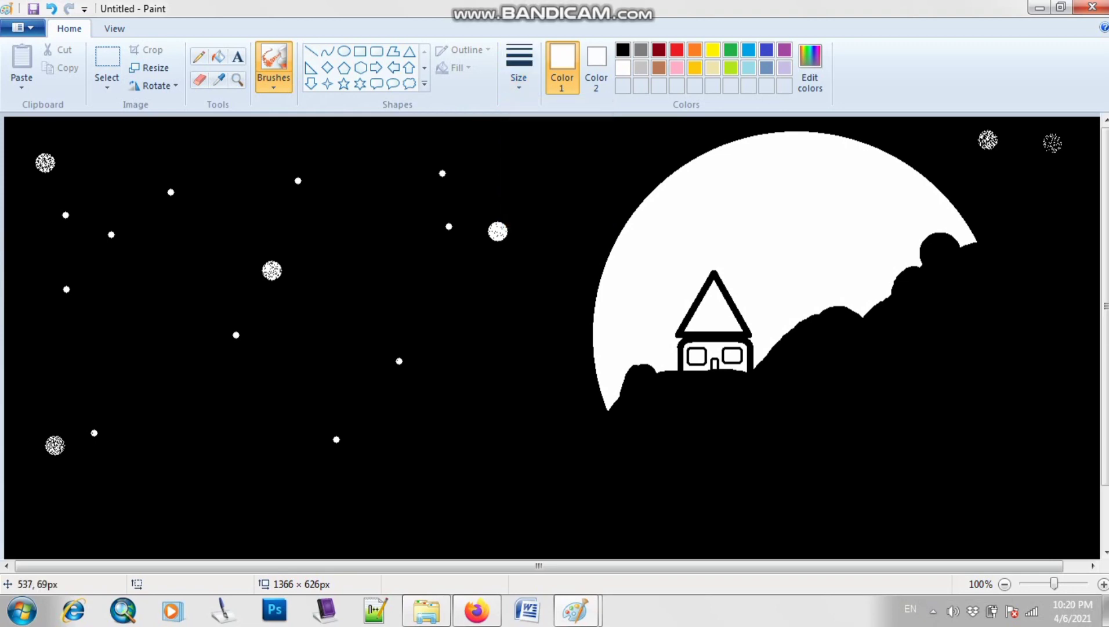
left_click(644, 154)
left_click(223, 125)
left_click(124, 364)
left_click(472, 439)
left_click(195, 509)
left_click(54, 354)
left_click(510, 290)
left_click(373, 287)
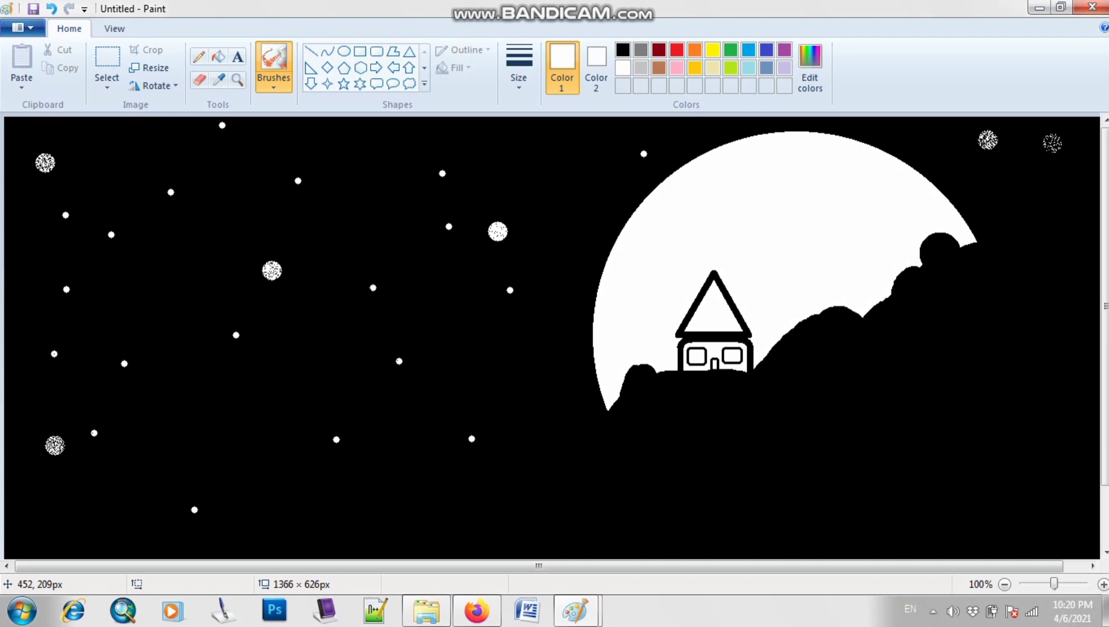
Scatter about fourteen more small white stars across the sky from the left edge to the moon
left_click(621, 160)
left_click(270, 374)
left_click(158, 278)
left_click(17, 253)
left_click(137, 131)
left_click(511, 162)
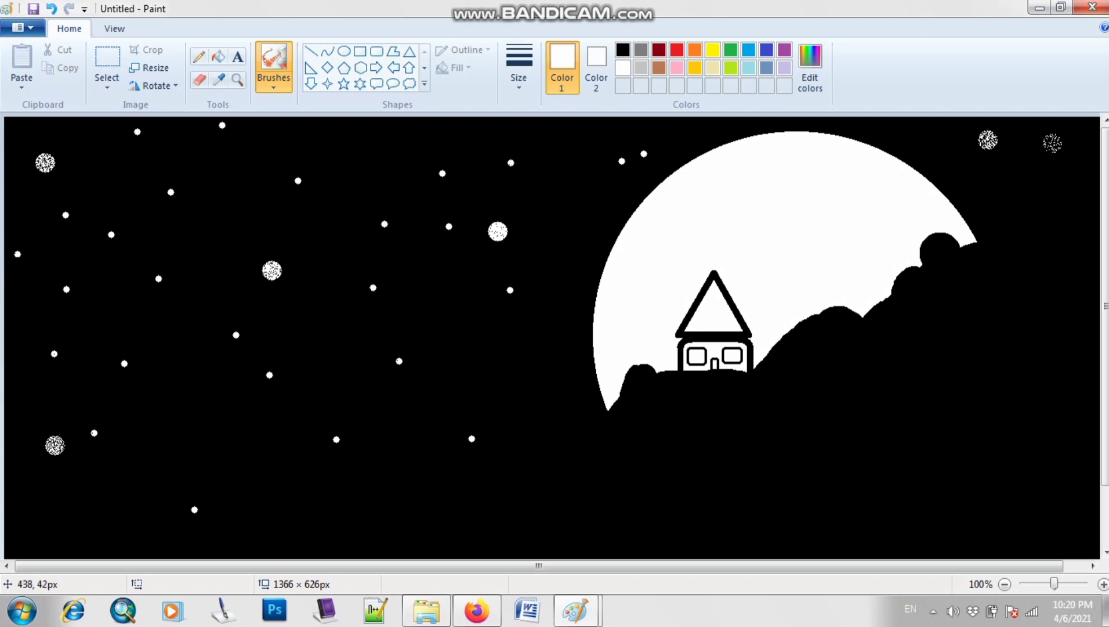
left_click(357, 138)
left_click(449, 330)
left_click(199, 441)
left_click(242, 206)
left_click(24, 332)
left_click(231, 293)
left_click(585, 179)
left_click_drag(699, 364, 571, 371)
key("ctrl+z")
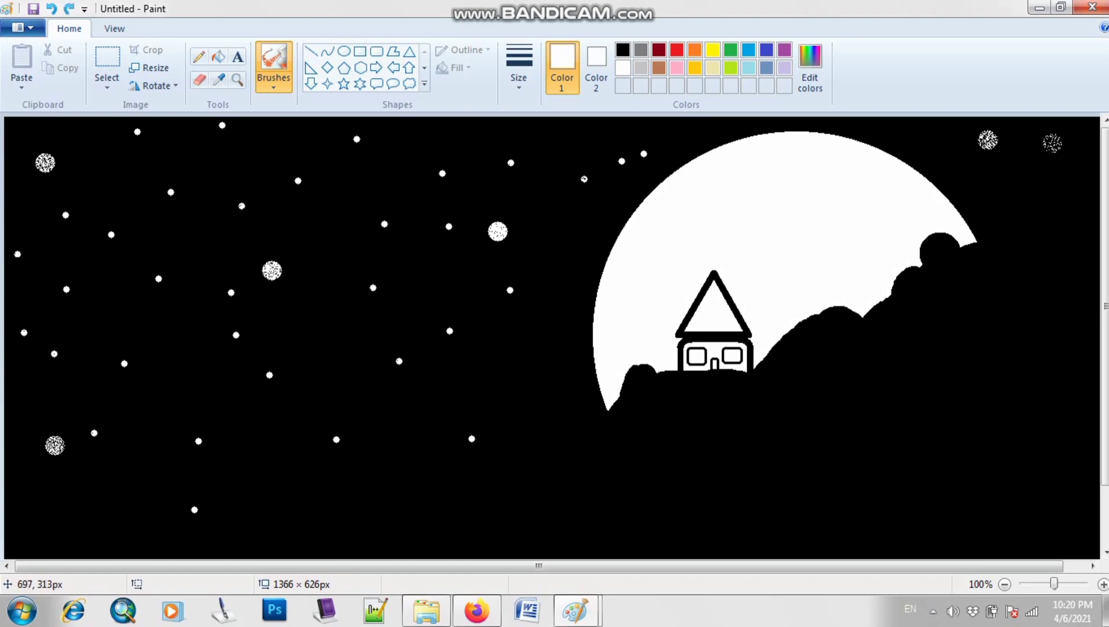
Fill the remaining gaps in the sky left of the moon with seventeen small white stars
left_click(281, 349)
left_click(147, 383)
left_click(26, 418)
left_click(554, 131)
left_click(441, 145)
left_click(104, 171)
left_click(208, 358)
left_click(202, 221)
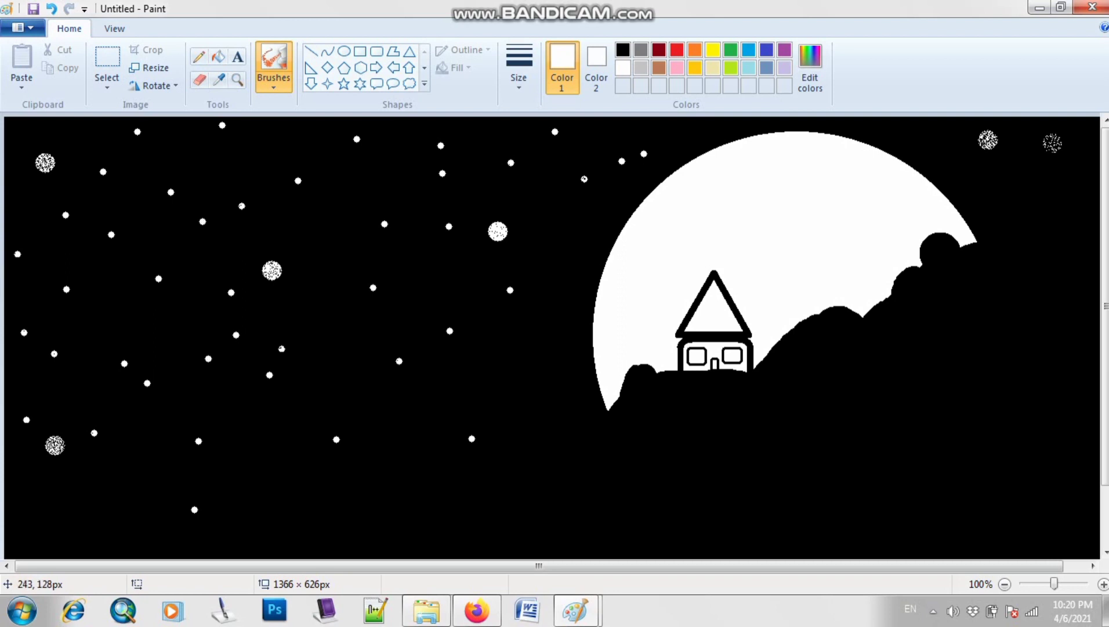
left_click(275, 147)
left_click(21, 136)
left_click(143, 148)
left_click(245, 164)
left_click(180, 165)
left_click(14, 213)
left_click(114, 319)
left_click(365, 210)
left_click(331, 314)
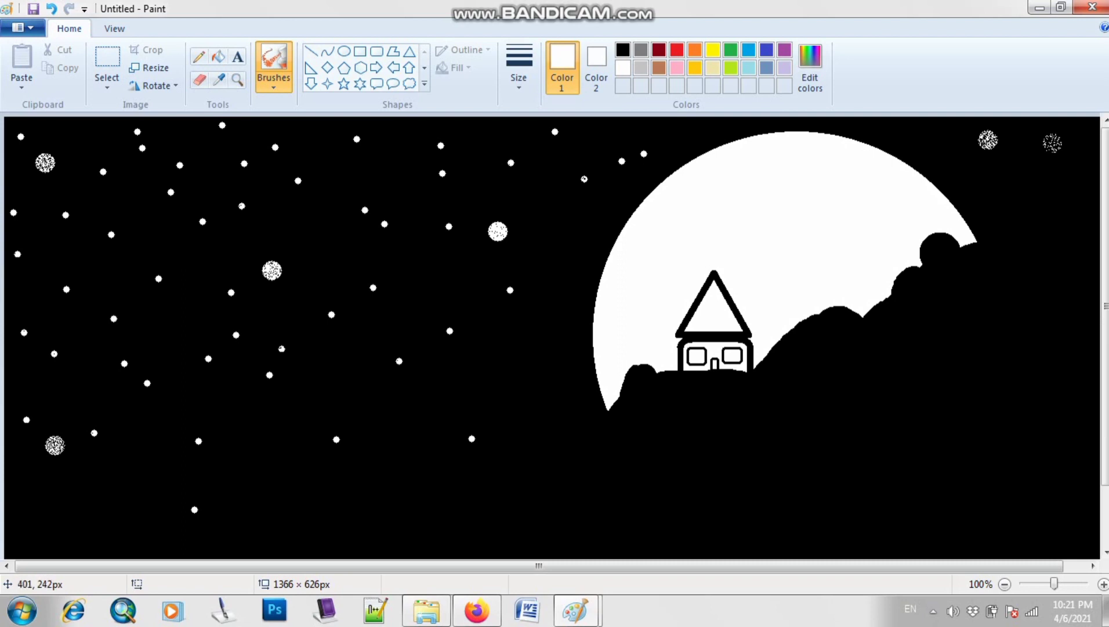
Dot eight small white stars along the moon's upper edge and in the sky to its right
left_click(964, 163)
left_click(1073, 192)
left_click(1028, 207)
left_click(1036, 157)
left_click(838, 132)
left_click(692, 132)
left_click(719, 129)
left_click(914, 155)
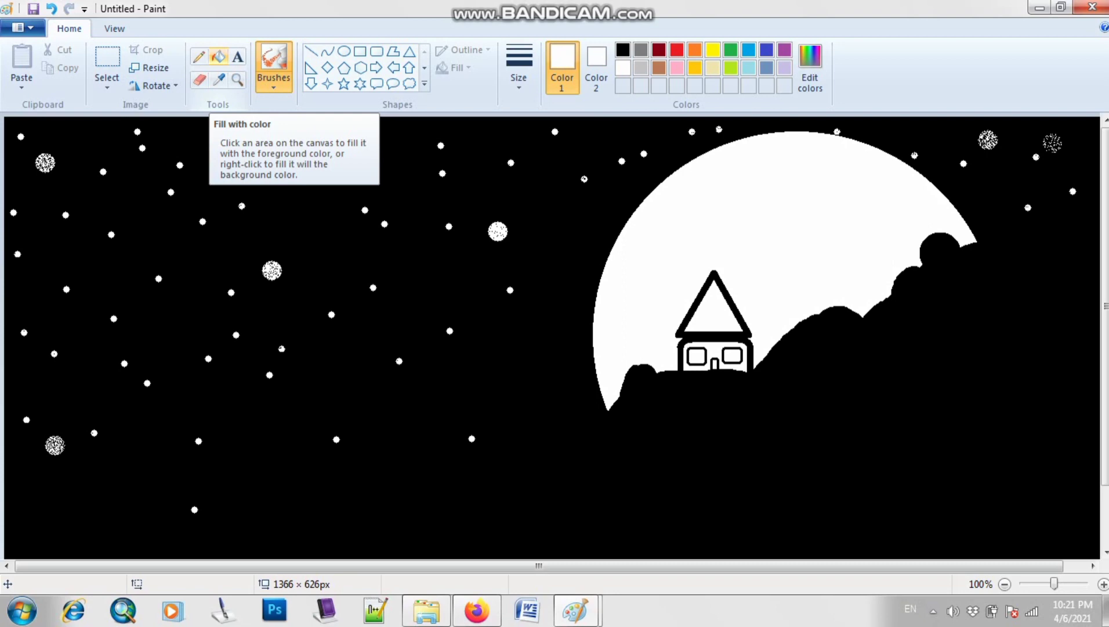
Fill the house's triangular roof with Gray-25%
left_click(219, 56)
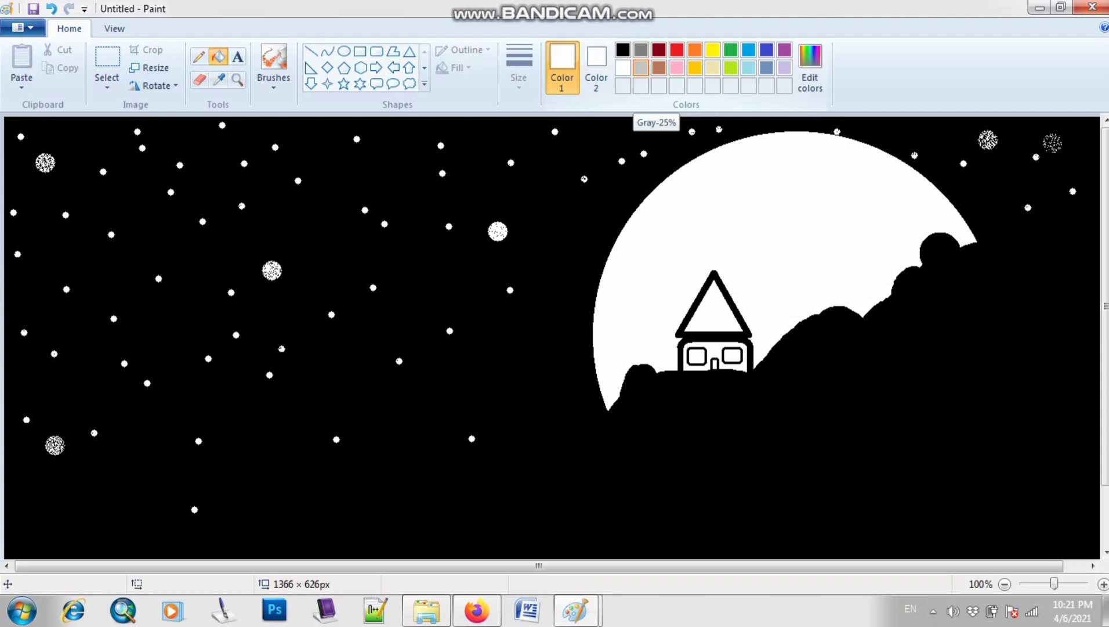
left_click(640, 68)
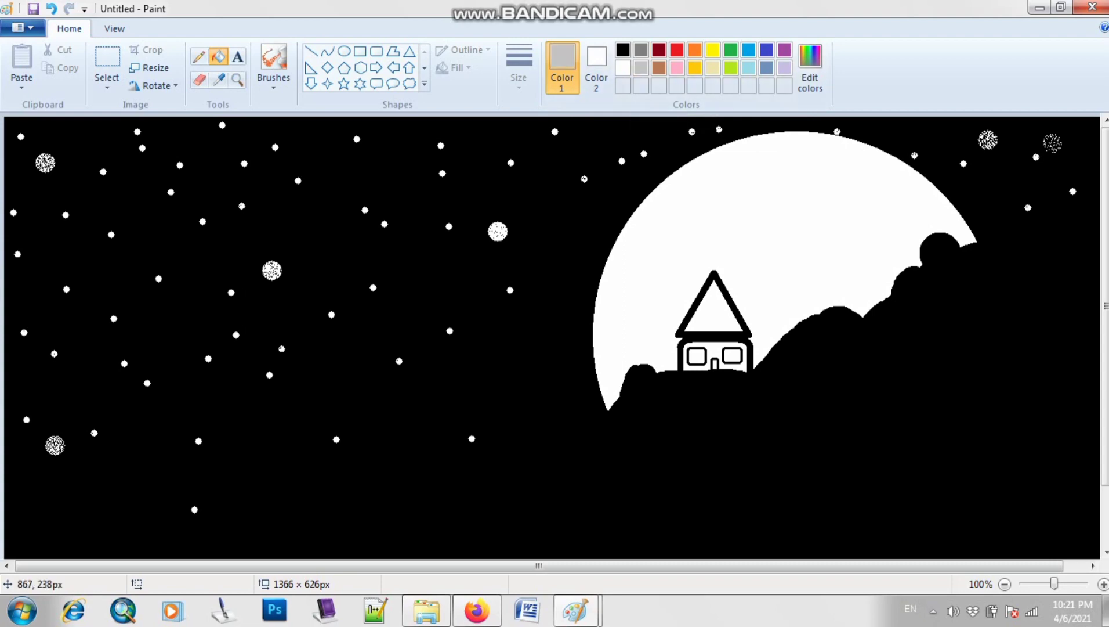
left_click(714, 311)
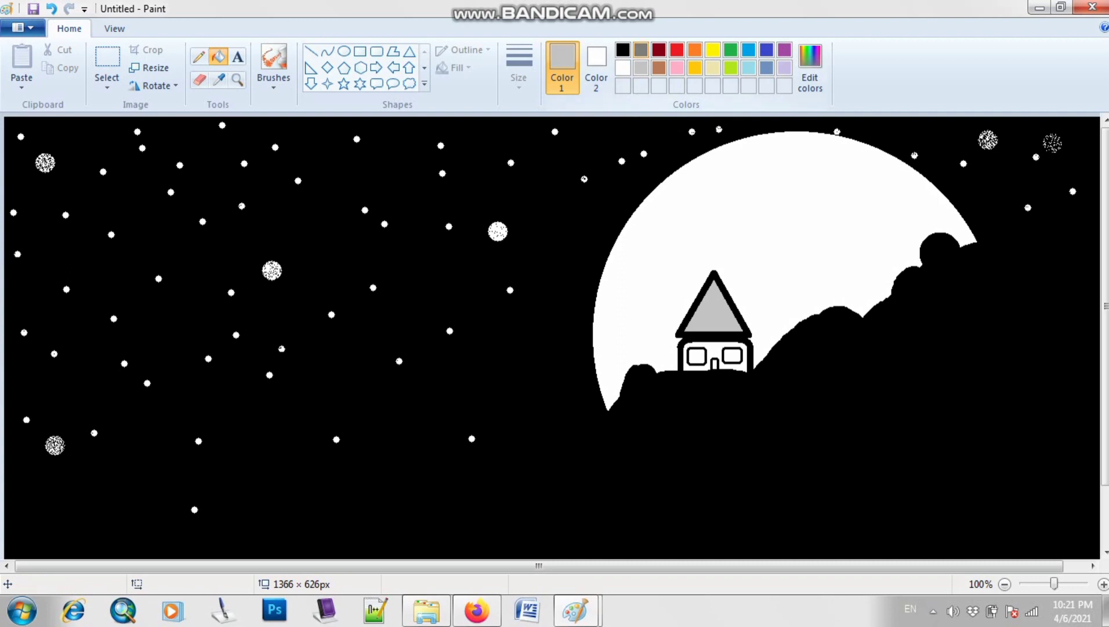
left_click(641, 50)
left_click(727, 317)
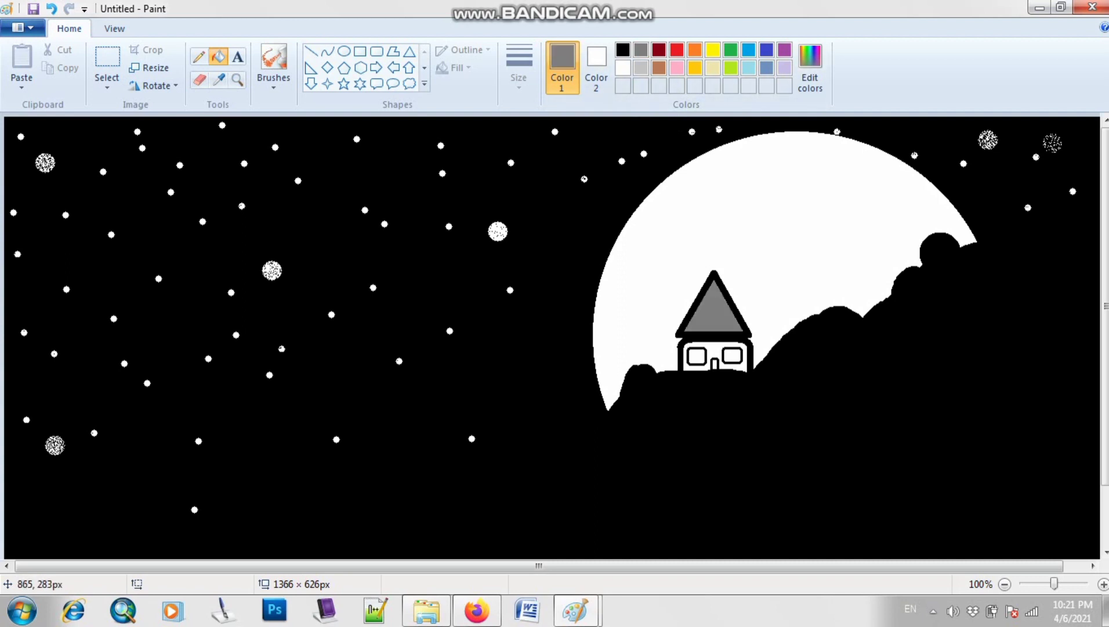
left_click(708, 347)
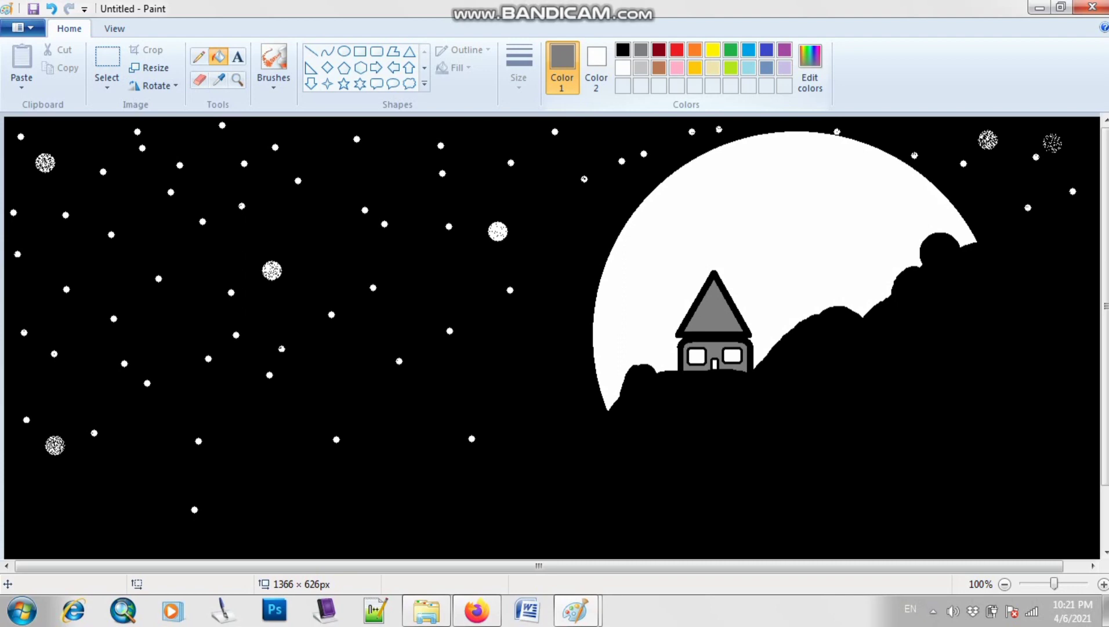
key("ctrl+z")
key("ctrl+z")
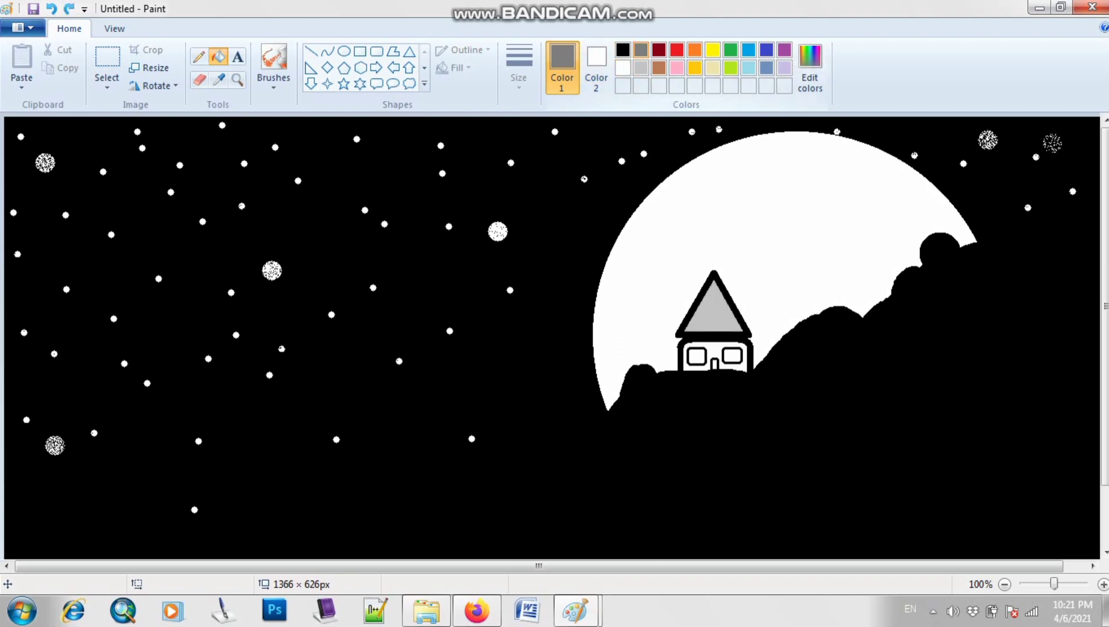
Fill the house wall with Gray-25%, and both windows and the door with the darker gray
left_click(641, 68)
left_click(705, 347)
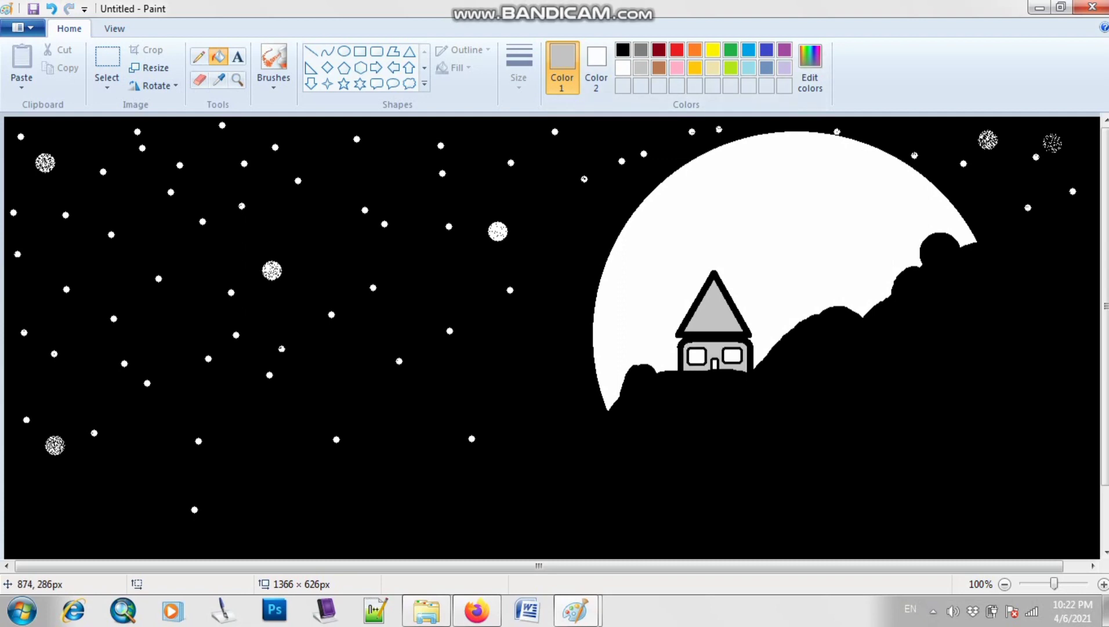
left_click(640, 50)
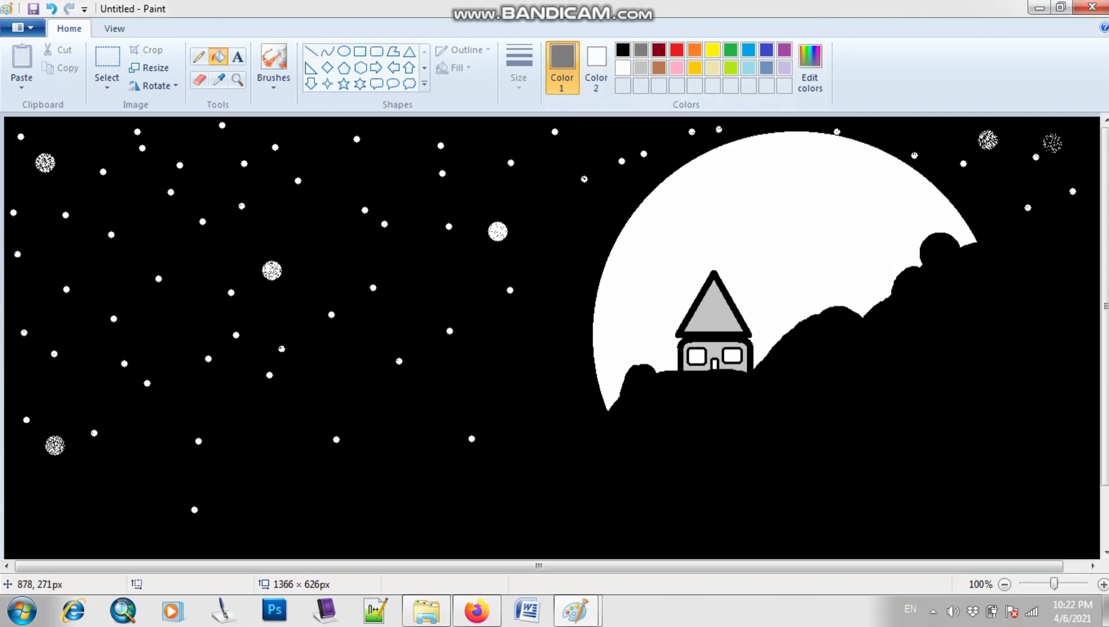
left_click(732, 352)
left_click(693, 351)
left_click(713, 363)
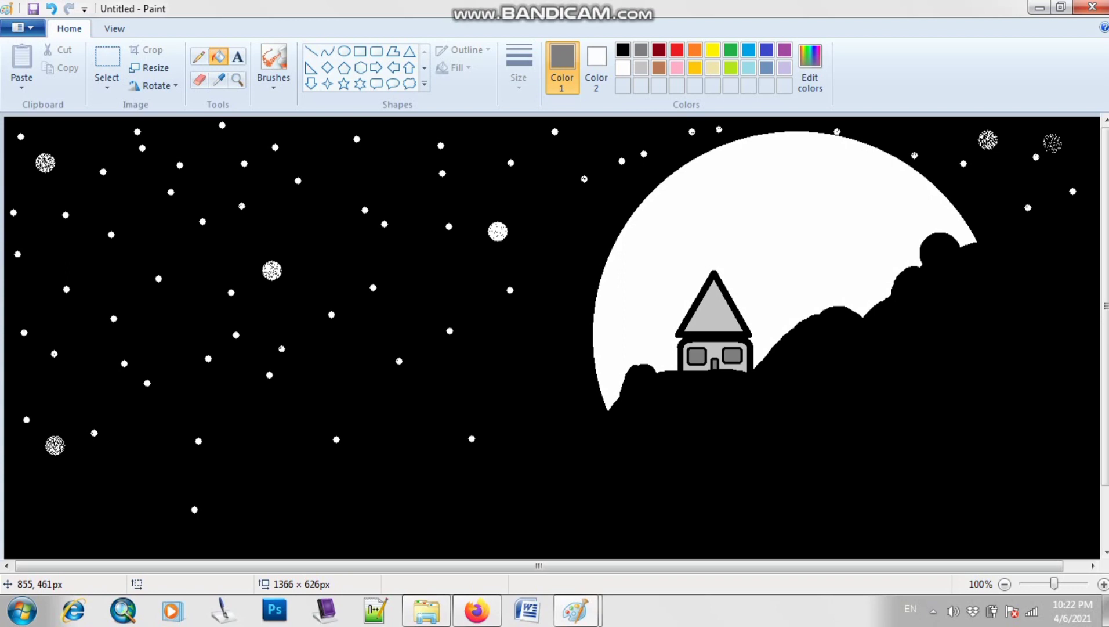
left_click(383, 295)
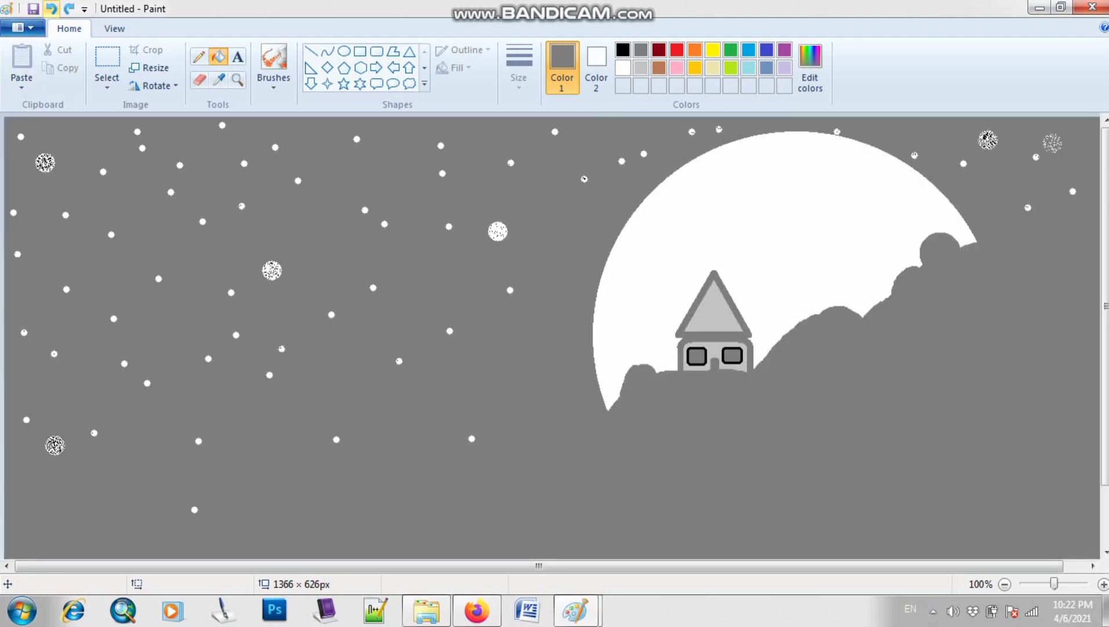
left_click(51, 8)
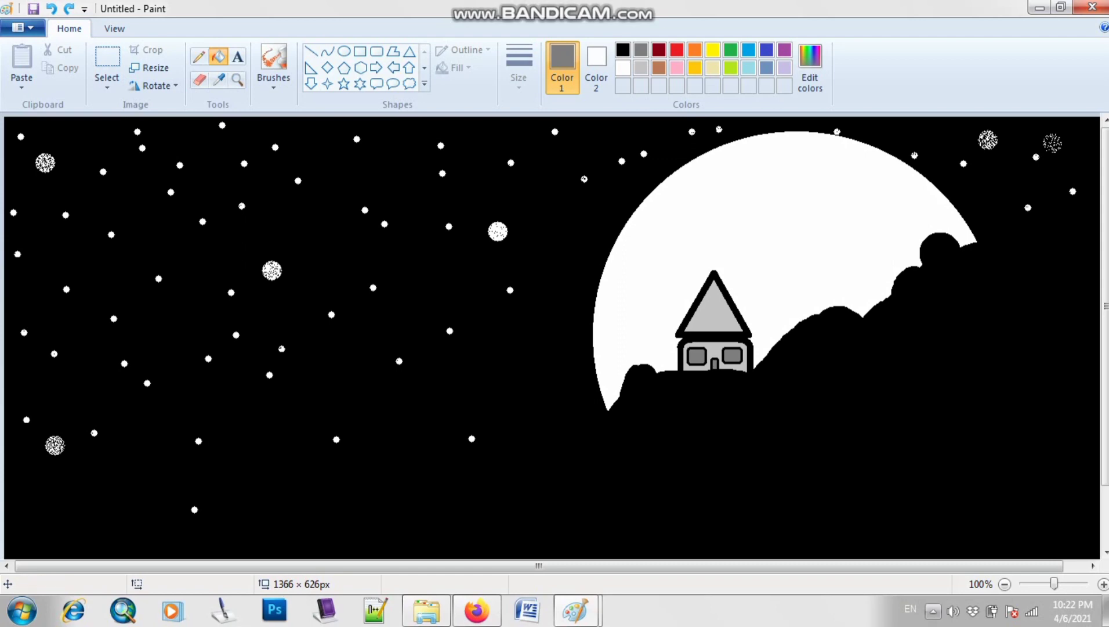
left_click(933, 611)
Draw two joined black arches in the moon's upper part with the Curve tool as a bat's wing tops, the right one about 73 × 19 px
left_click(328, 52)
left_click(623, 50)
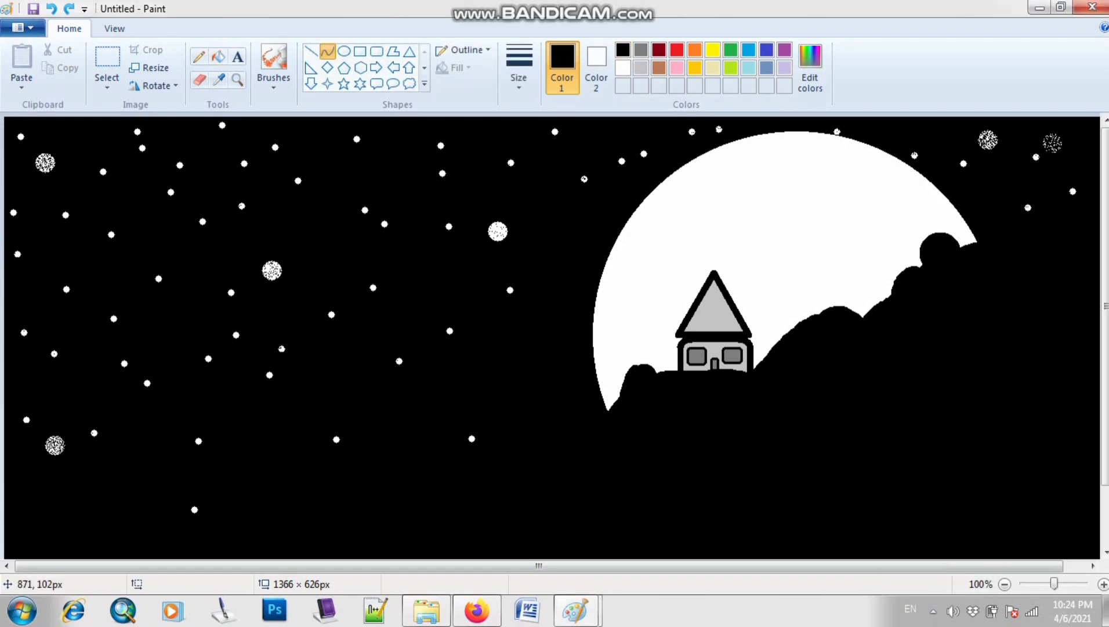
mouse_move(714, 200)
left_mouse_down()
mouse_move(765, 214)
mouse_move(784, 197)
mouse_move(748, 187)
mouse_move(840, 197)
mouse_move(800, 187)
mouse_move(807, 181)
mouse_move(846, 198)
mouse_move(793, 181)
left_mouse_up()
left_click(748, 186)
left_click(798, 190)
left_click(806, 180)
key("ctrl+z")
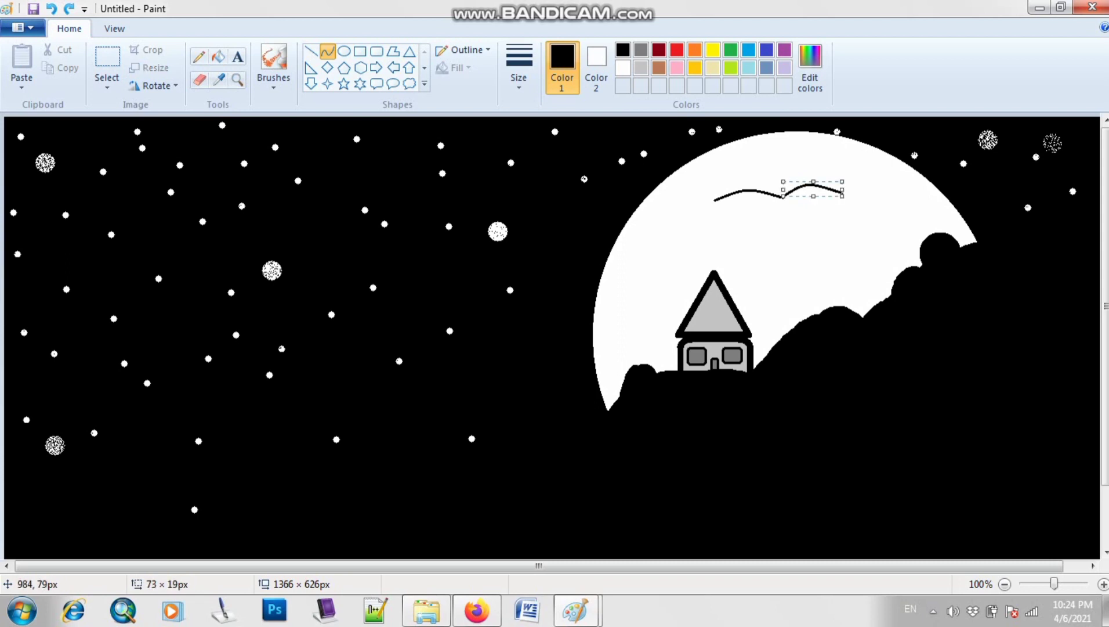
Draw a short inward curve from each outer wing tip as the underside of the bat's wings
mouse_move(715, 200)
left_mouse_down()
mouse_move(748, 204)
mouse_move(729, 205)
left_mouse_up()
mouse_move(839, 192)
left_mouse_down()
mouse_move(741, 202)
mouse_move(804, 197)
mouse_move(737, 213)
left_mouse_up()
key("ctrl+z")
Draw short slanted lines down from the wings' inner ends, about 6 × 17 px on the left and 14 × 21 px on the right
left_click(312, 52)
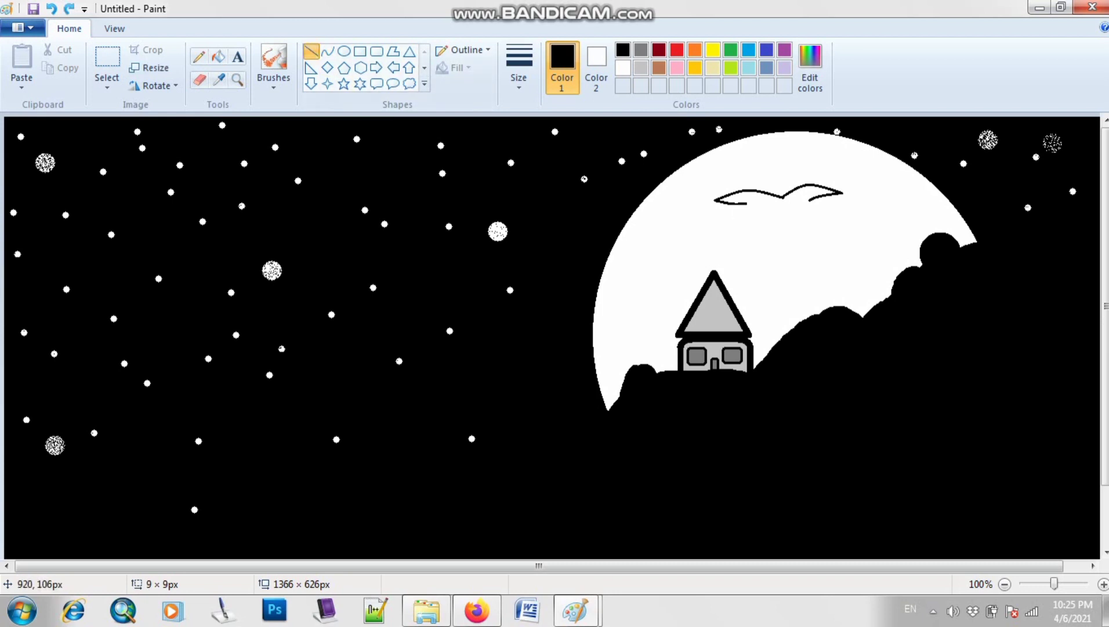
left_click_drag(745, 204, 741, 216)
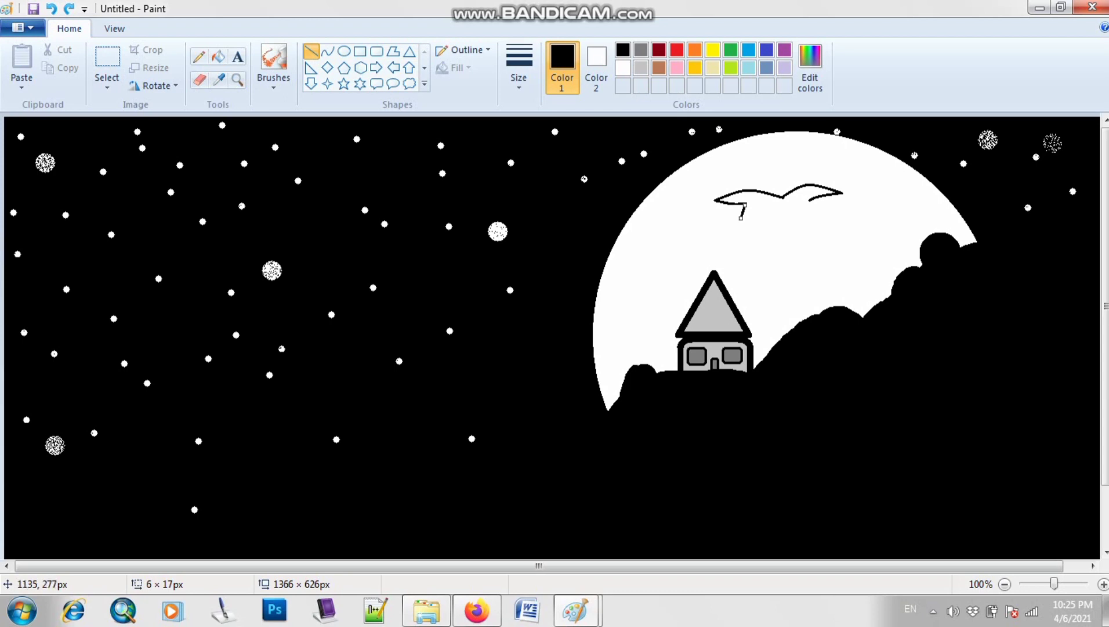
left_click(1103, 584)
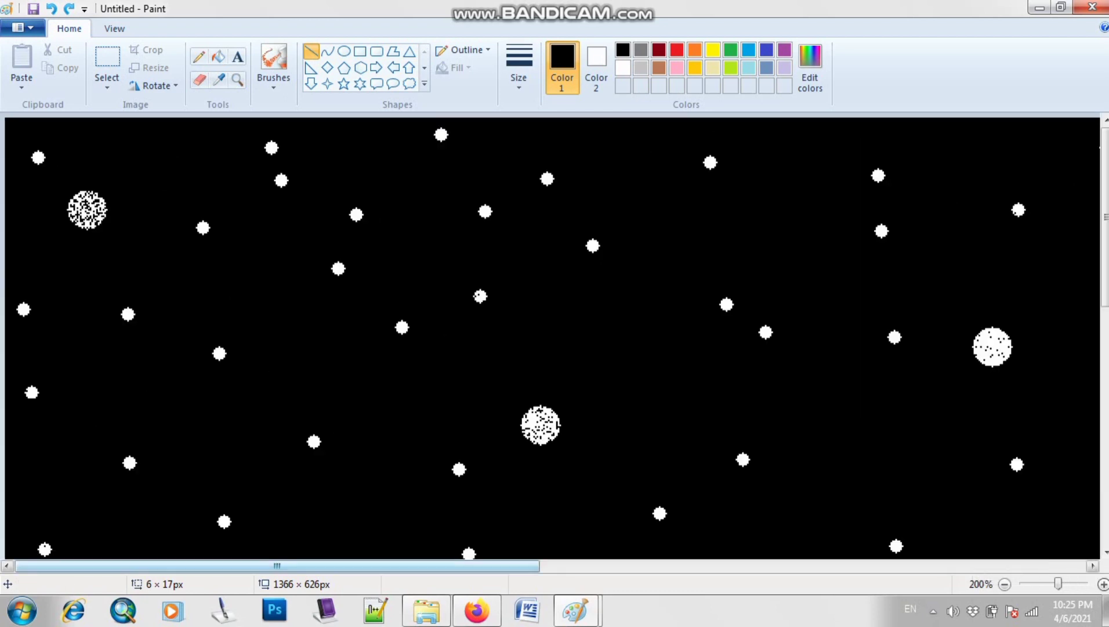
left_click_drag(348, 566, 743, 566)
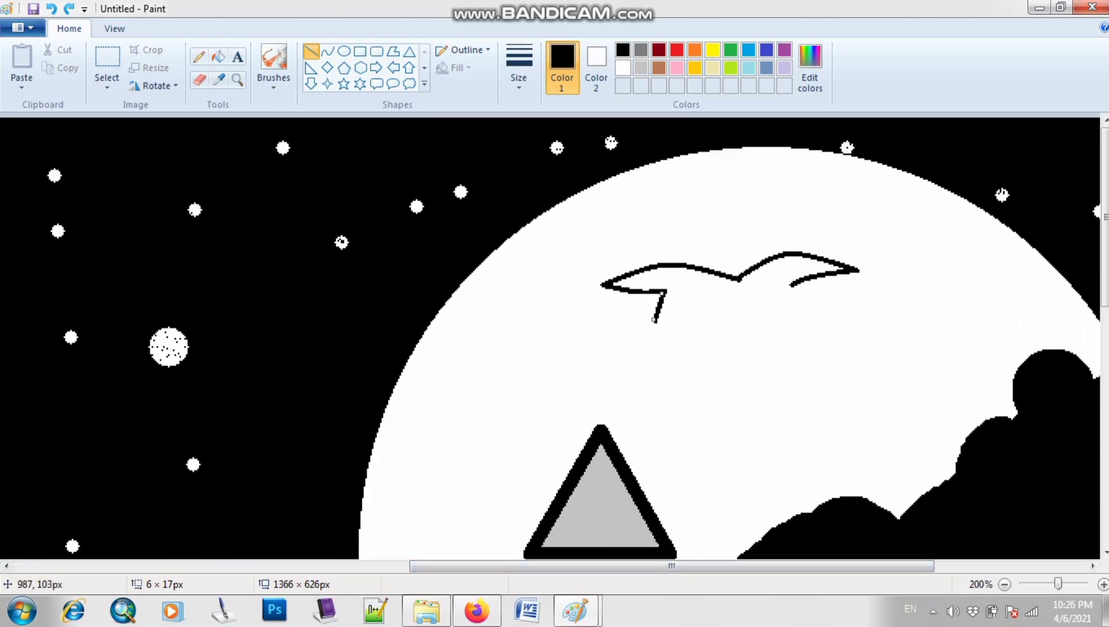
left_click_drag(793, 285, 814, 319)
Close the bat's lower outline with scalloped black curves between the two slanted lines, forming pointed tips along the bottom
left_click(329, 52)
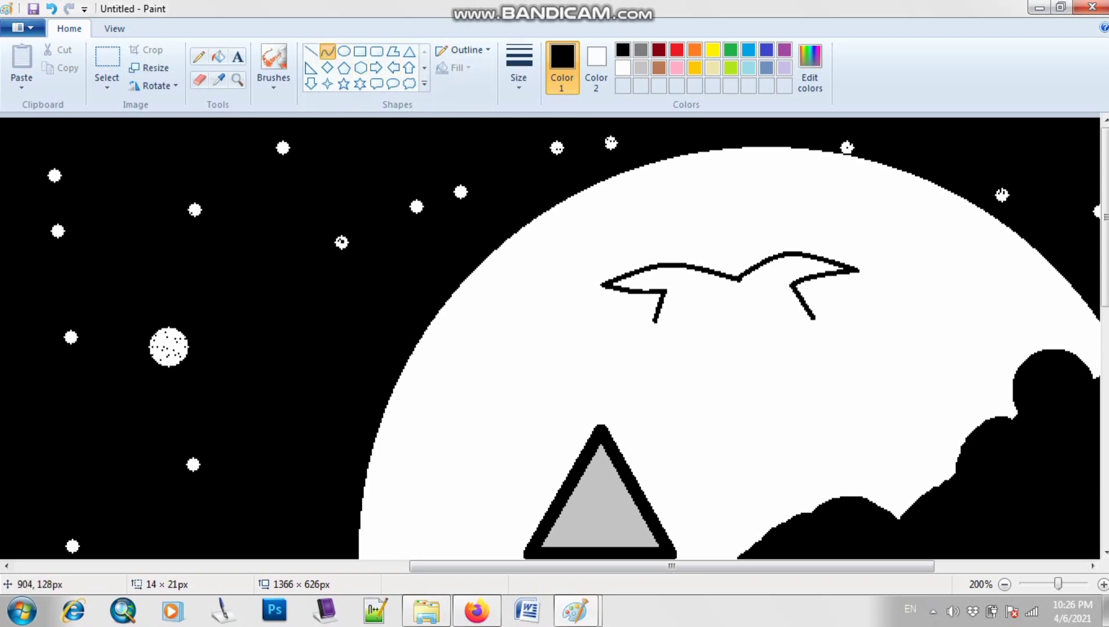
left_click_drag(656, 323, 704, 298)
mouse_move(702, 300)
left_mouse_down()
mouse_move(742, 316)
mouse_move(730, 309)
mouse_move(744, 325)
mouse_move(726, 309)
mouse_move(742, 329)
mouse_move(760, 306)
mouse_move(784, 338)
mouse_move(813, 316)
mouse_move(795, 317)
left_mouse_up()
left_click(702, 298)
left_click(752, 327)
left_click(764, 309)
left_click(764, 308)
left_click(770, 313)
left_click(778, 318)
left_click(778, 318)
key("ctrl+z")
left_click(796, 315)
left_click(792, 314)
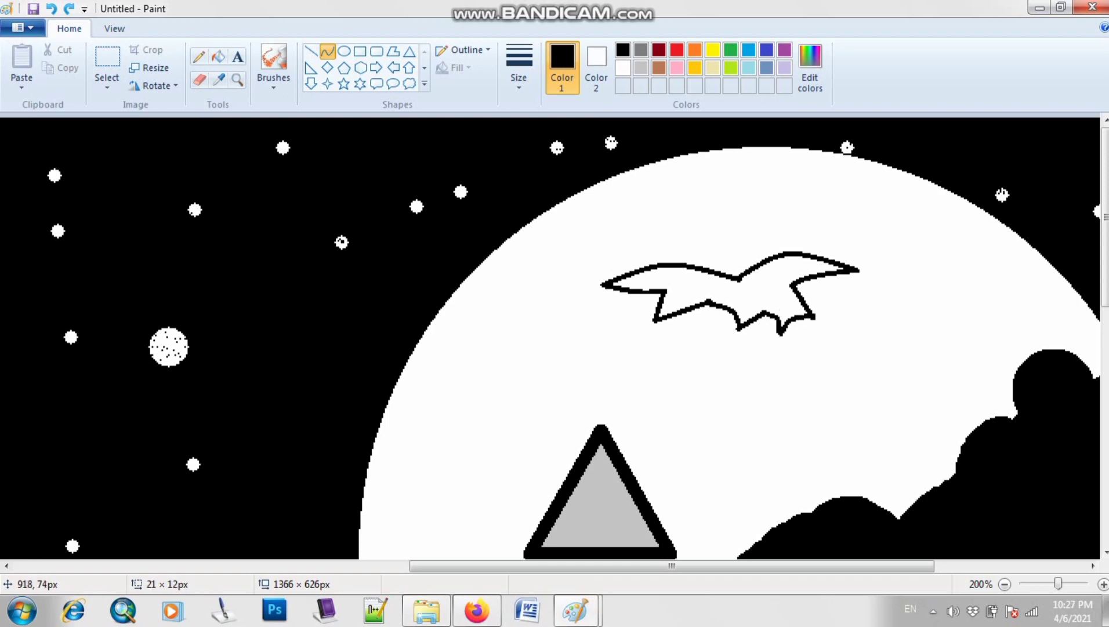
Draw a small round head where the bat's wings meet and a short slanted line for its left ear's outer edge
left_click(344, 51)
mouse_move(721, 254)
left_mouse_down()
mouse_move(748, 278)
mouse_move(709, 238)
mouse_move(712, 250)
left_mouse_up()
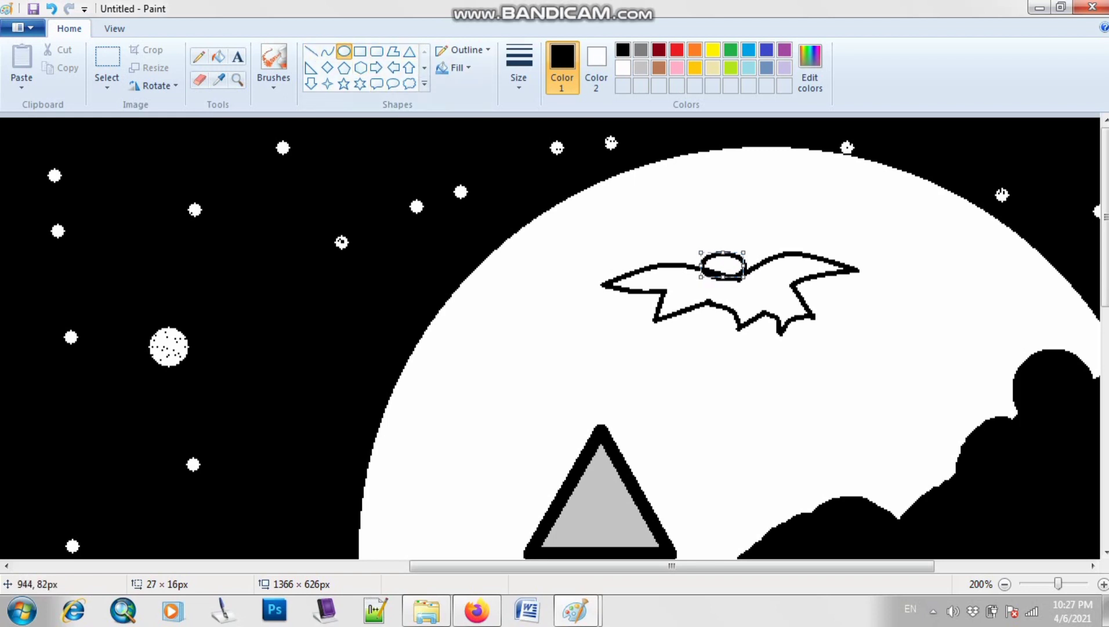
key("ctrl+z")
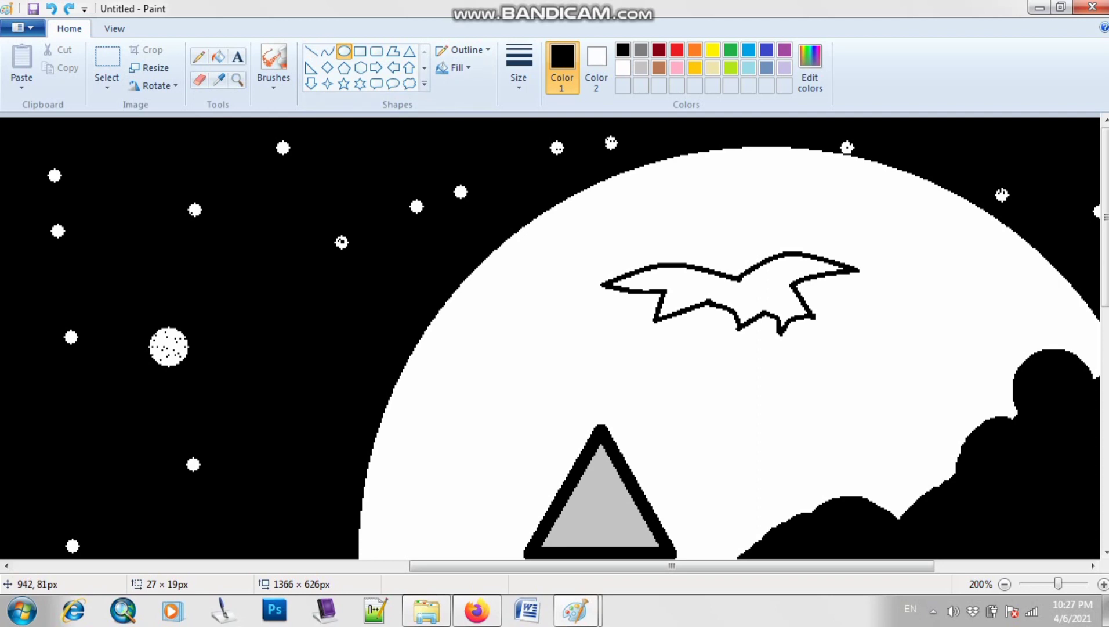
left_click_drag(717, 248, 752, 276)
left_click(704, 237)
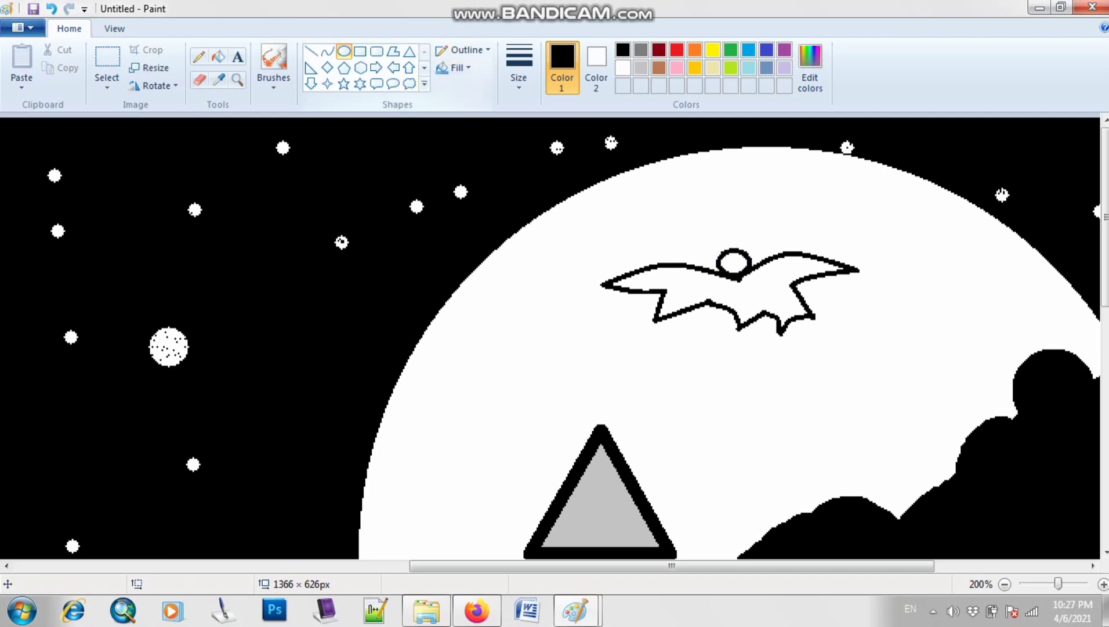
left_click(311, 51)
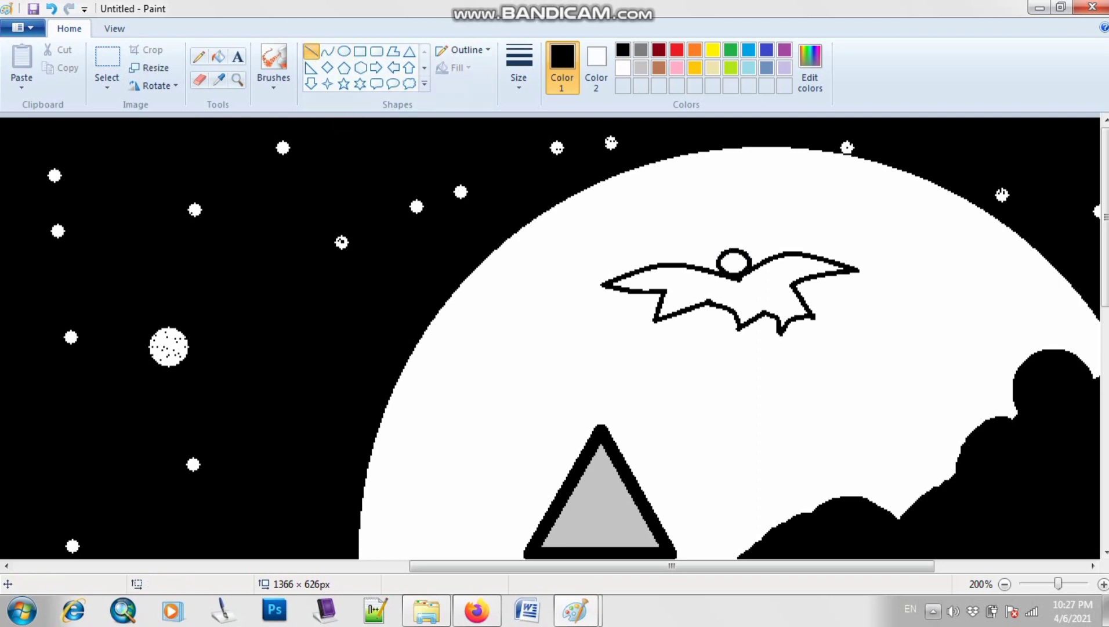
mouse_move(729, 244)
left_mouse_down()
mouse_move(710, 235)
mouse_move(733, 246)
mouse_move(735, 237)
mouse_move(726, 240)
mouse_move(741, 250)
mouse_move(766, 236)
left_mouse_up()
left_click(327, 51)
left_click(727, 240)
key("ctrl+z")
left_click(738, 242)
left_click(739, 244)
key("ctrl+z")
left_click(765, 242)
key("ctrl+z")
key("ctrl+z")
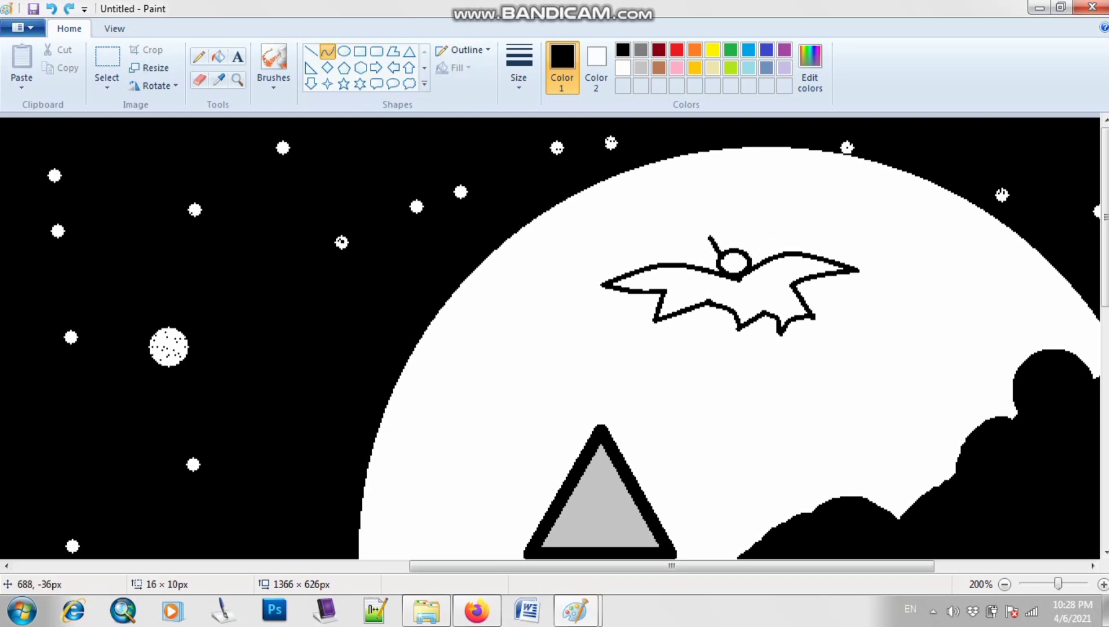
Complete two pointed ears on top of the bat's head with straight black lines
left_click(311, 51)
mouse_move(713, 236)
left_mouse_down()
mouse_move(733, 248)
mouse_move(763, 235)
mouse_move(748, 232)
mouse_move(747, 254)
left_mouse_up()
left_click(312, 52)
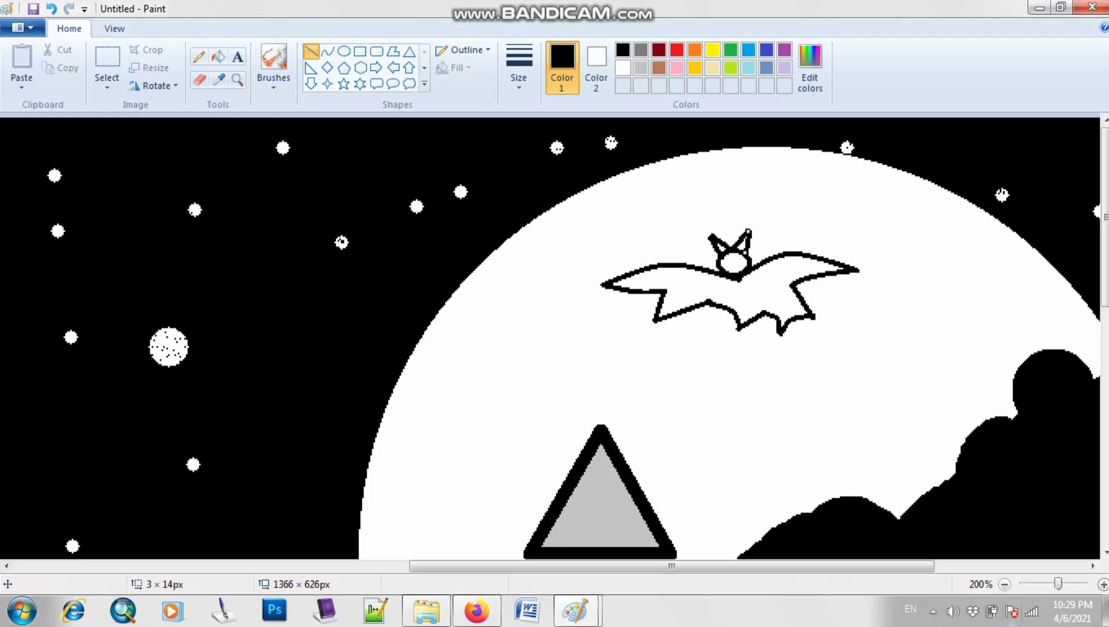
Fill the bat's head, body and wings with black to make a solid silhouette
left_click(1005, 584)
left_click(218, 56)
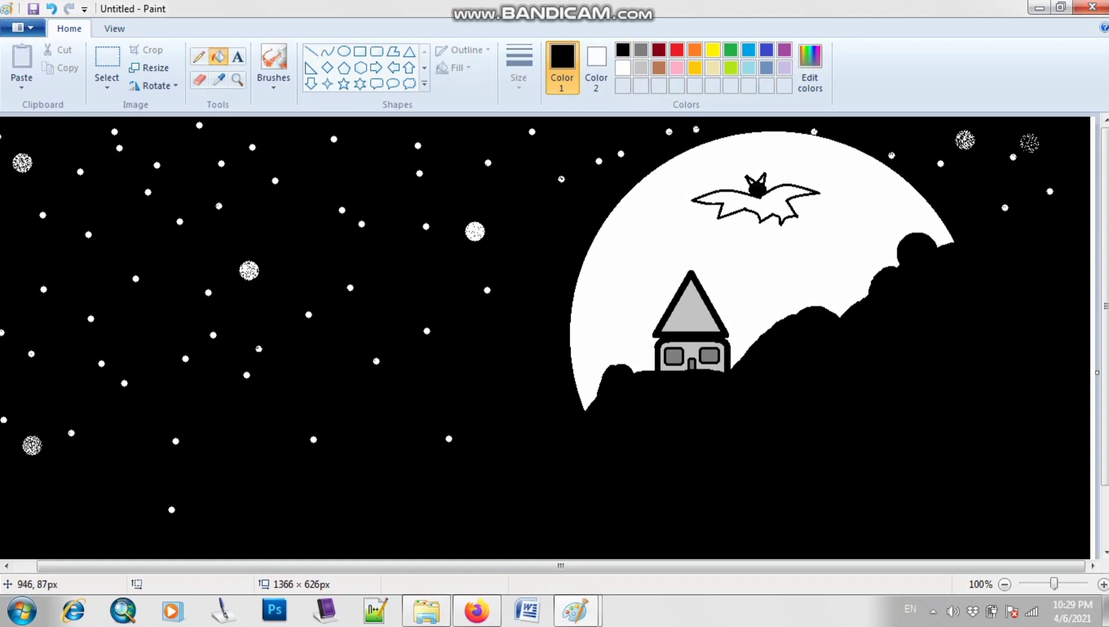
left_click(760, 188)
left_click(761, 203)
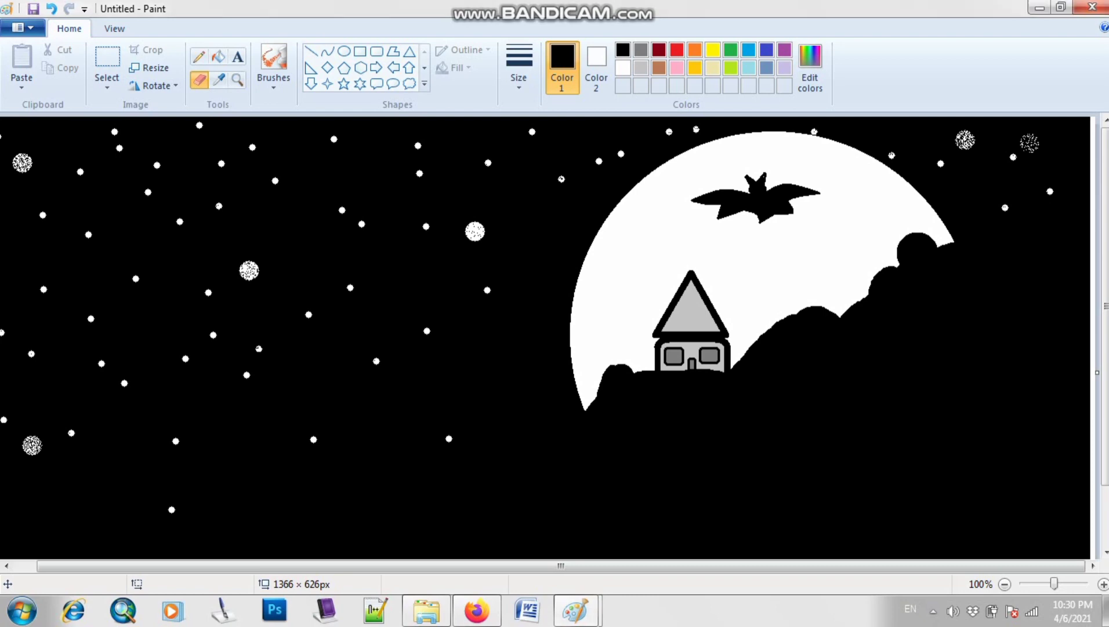
Spray two tiny white stars in the sky well away from the moon, using the Airbrush at its thinnest size
left_click(274, 86)
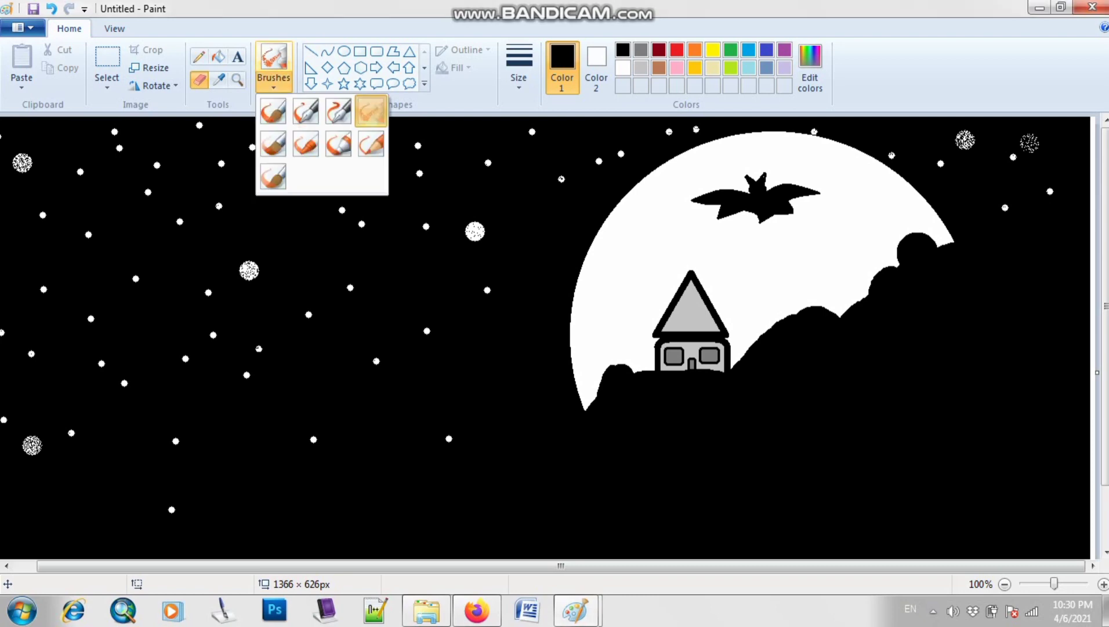
left_click(370, 111)
left_click(519, 66)
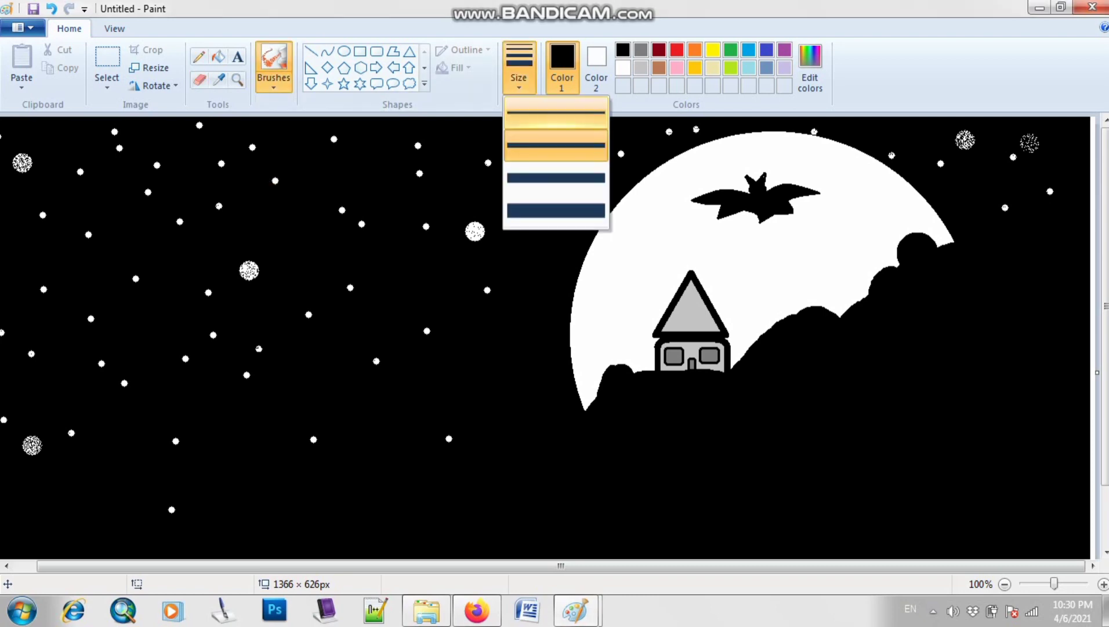
left_click(557, 111)
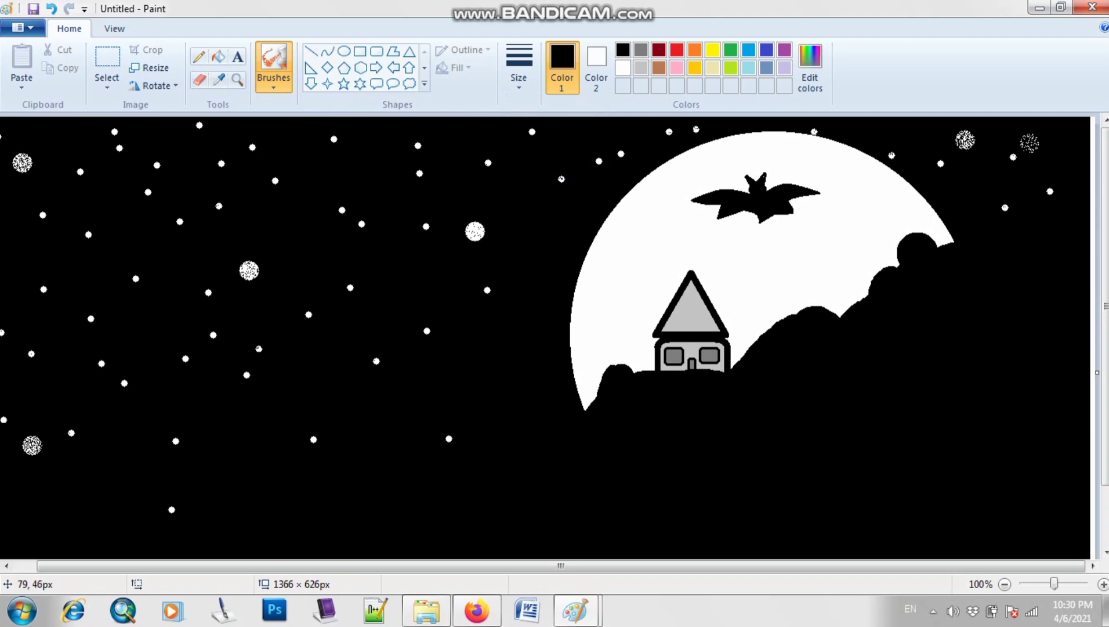
left_click(623, 67)
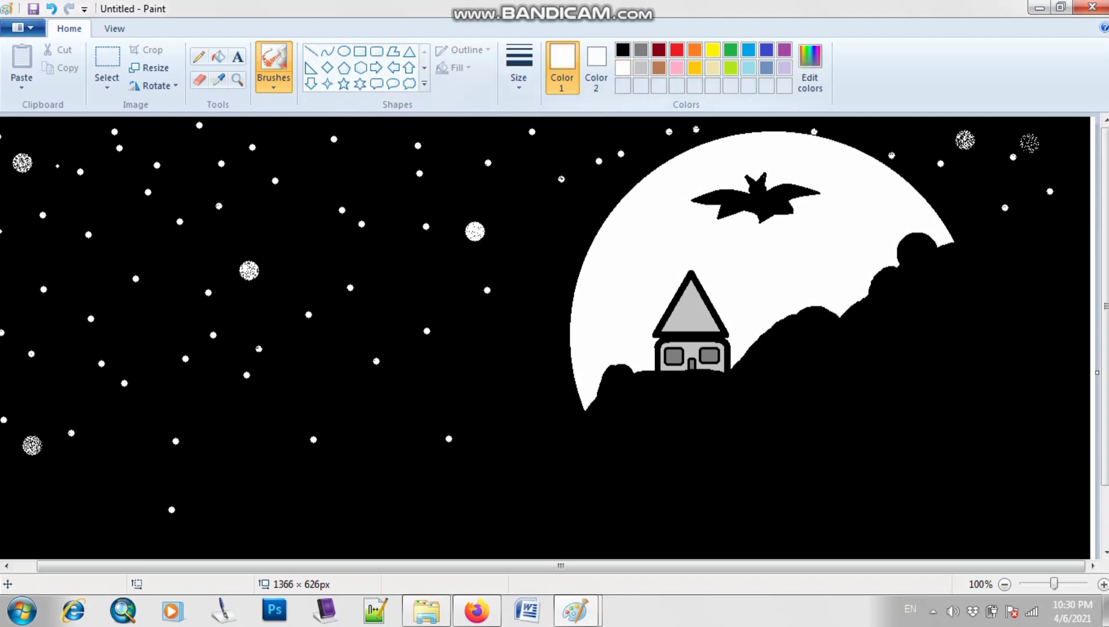
left_click(519, 69)
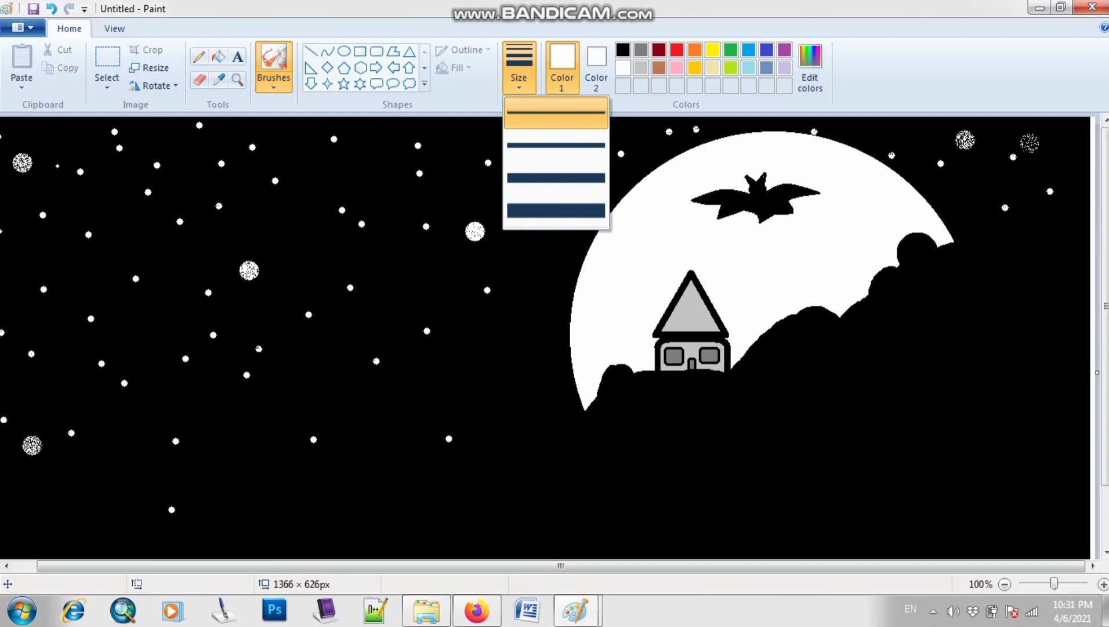
left_click(555, 112)
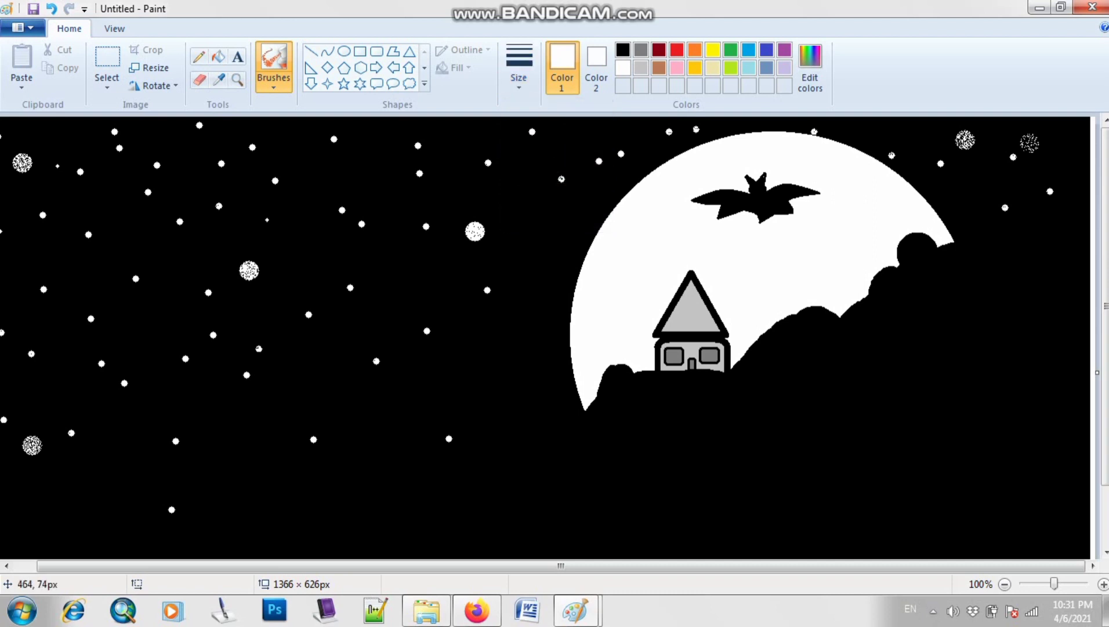
Enlarge the Airbrush to the second-thickest size and spray soft white stars across the sky between the far edge and the moon
left_click(519, 66)
left_click(556, 145)
left_click(519, 67)
left_click(562, 179)
left_click(553, 234)
left_click(404, 293)
left_click(126, 249)
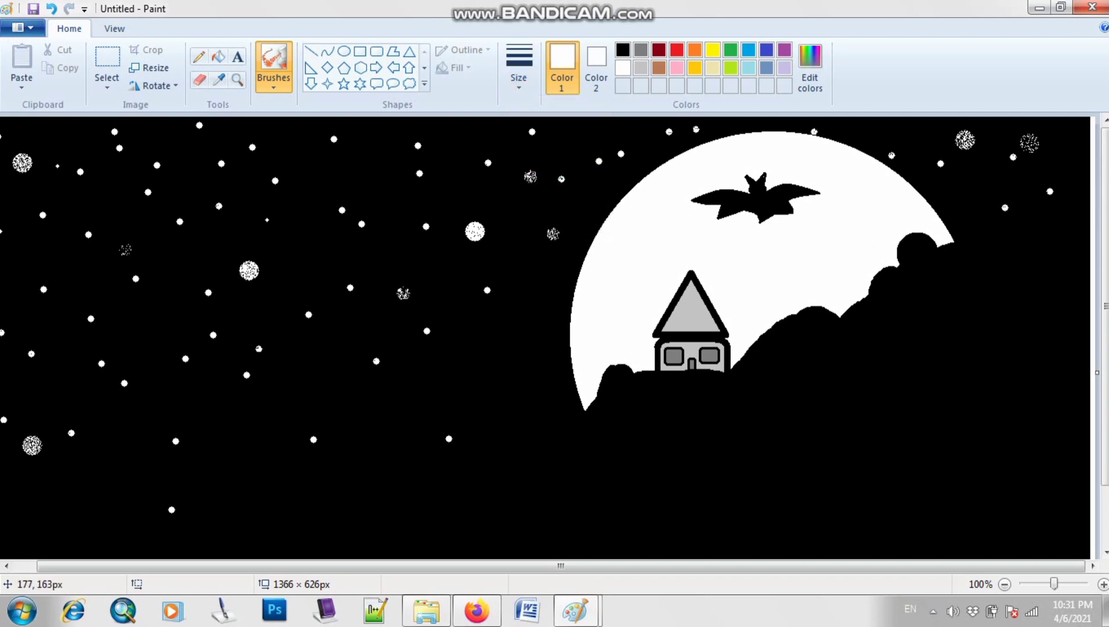
left_click(6, 263)
left_click(442, 128)
left_click(337, 182)
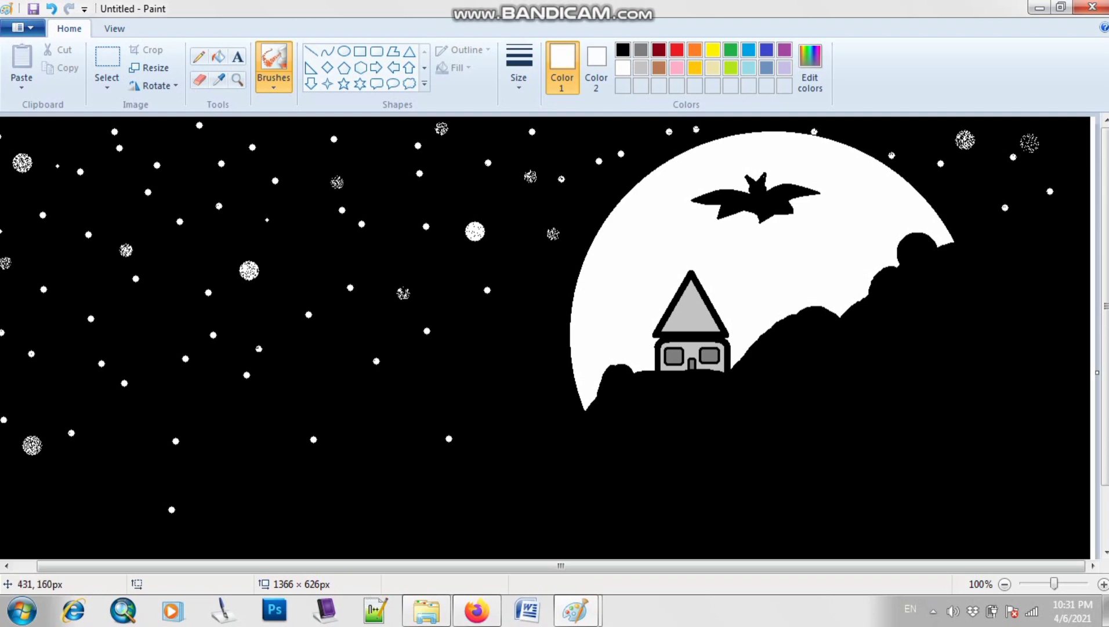
left_click(319, 249)
Spray three soft white stars in the small patch of sky above the high end of the ridge
left_click(918, 134)
left_click(967, 206)
left_click(1070, 162)
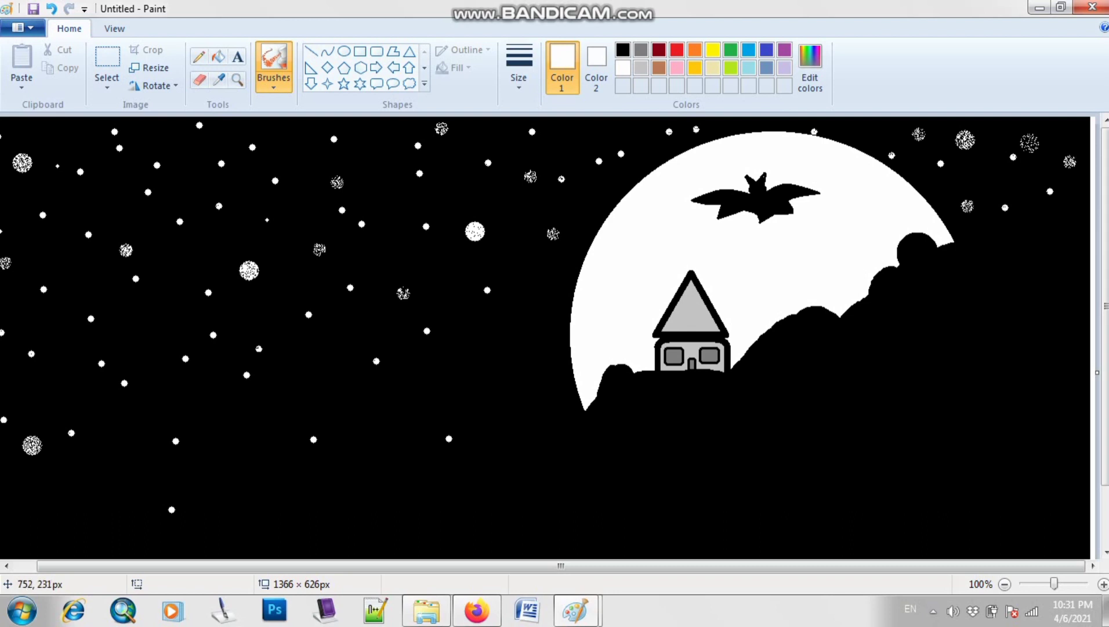
Fill gaps in the wide part of the sky with eight more soft white airbrushed stars
left_click(310, 352)
left_click(149, 321)
left_click(76, 264)
left_click(66, 139)
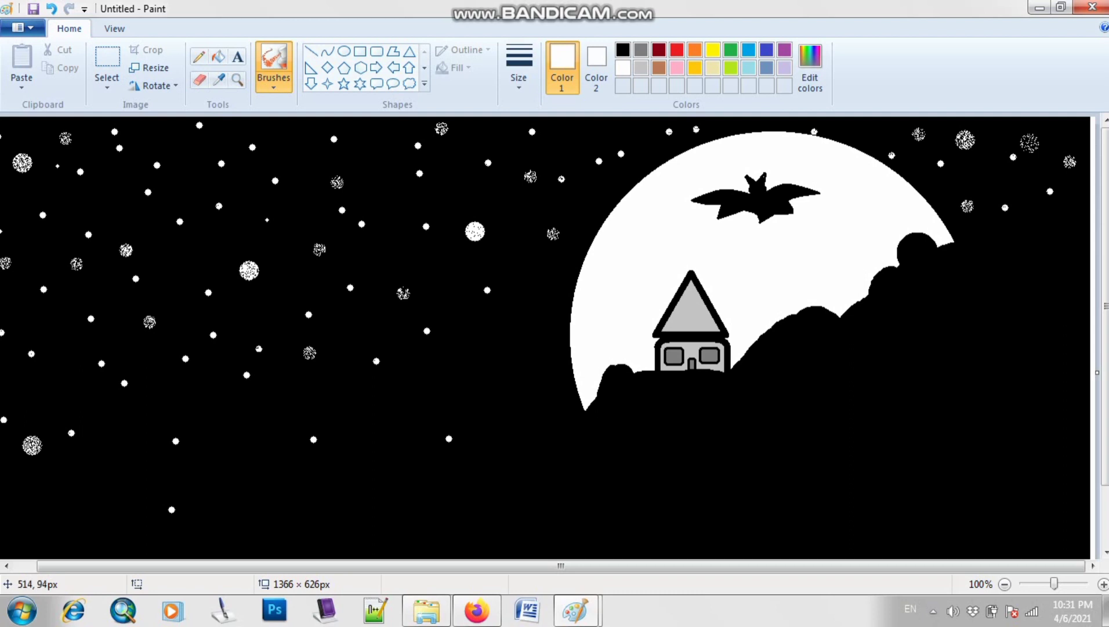
left_click(401, 193)
left_click(467, 193)
left_click(376, 149)
left_click(275, 143)
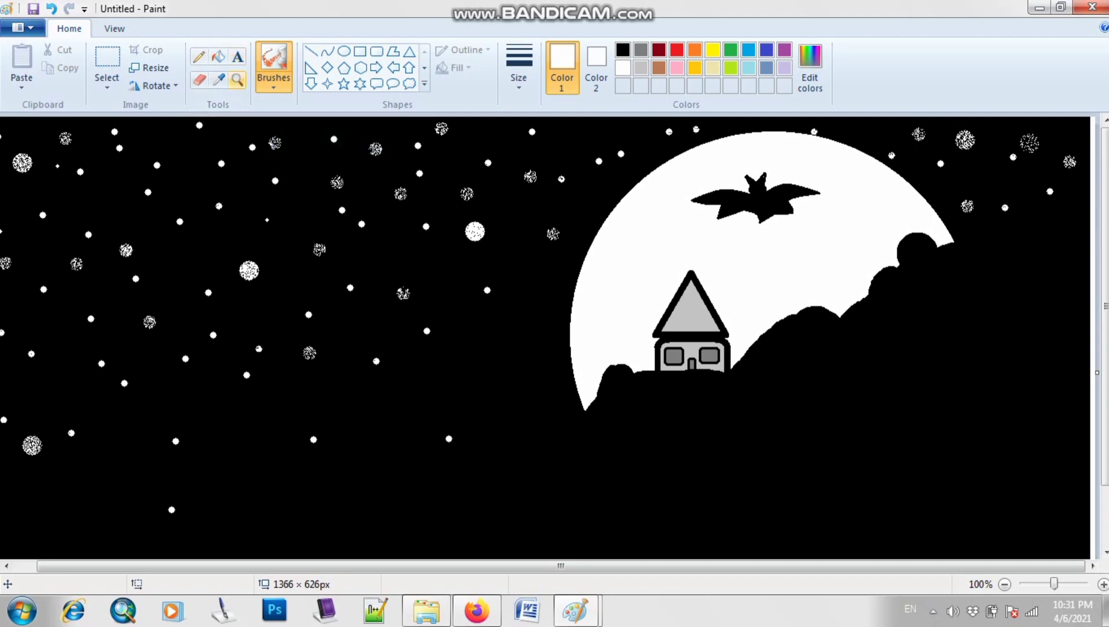
left_click(237, 56)
mouse_move(719, 460)
left_mouse_down()
mouse_move(830, 500)
mouse_move(931, 513)
left_mouse_up()
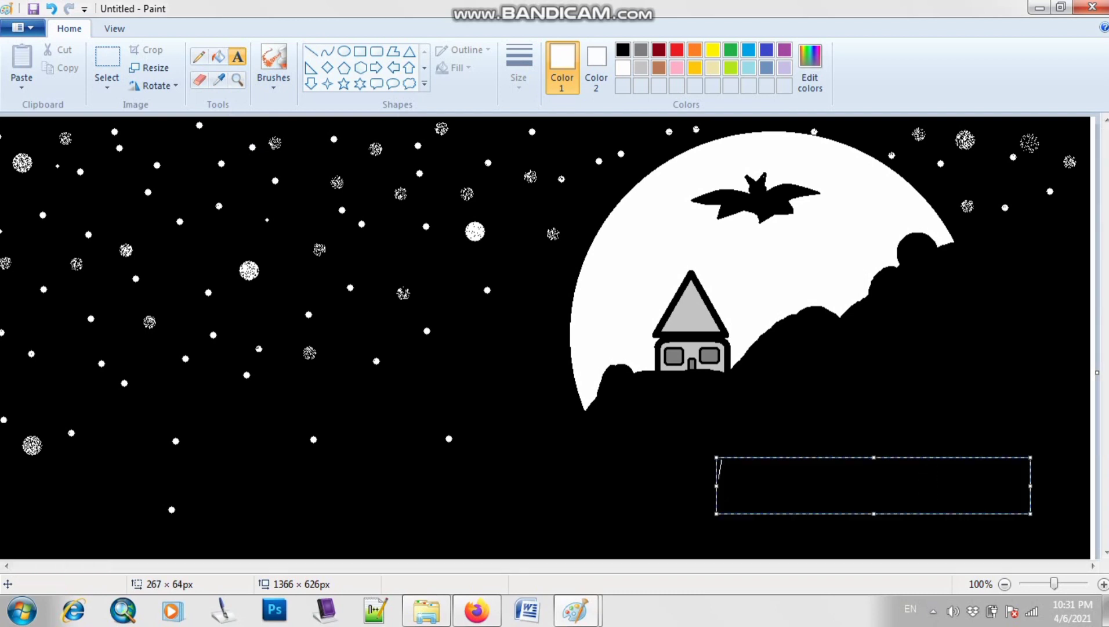
type("Shkee")
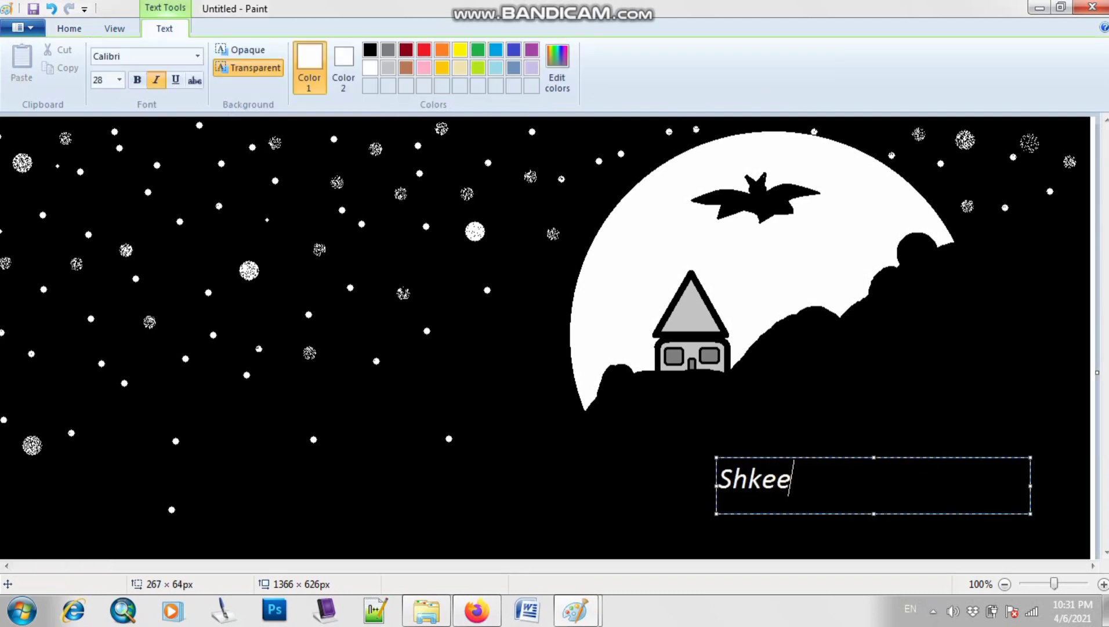
key("BackSpace")
key("BackSpace")
key("BackSpace")
type("akeel")
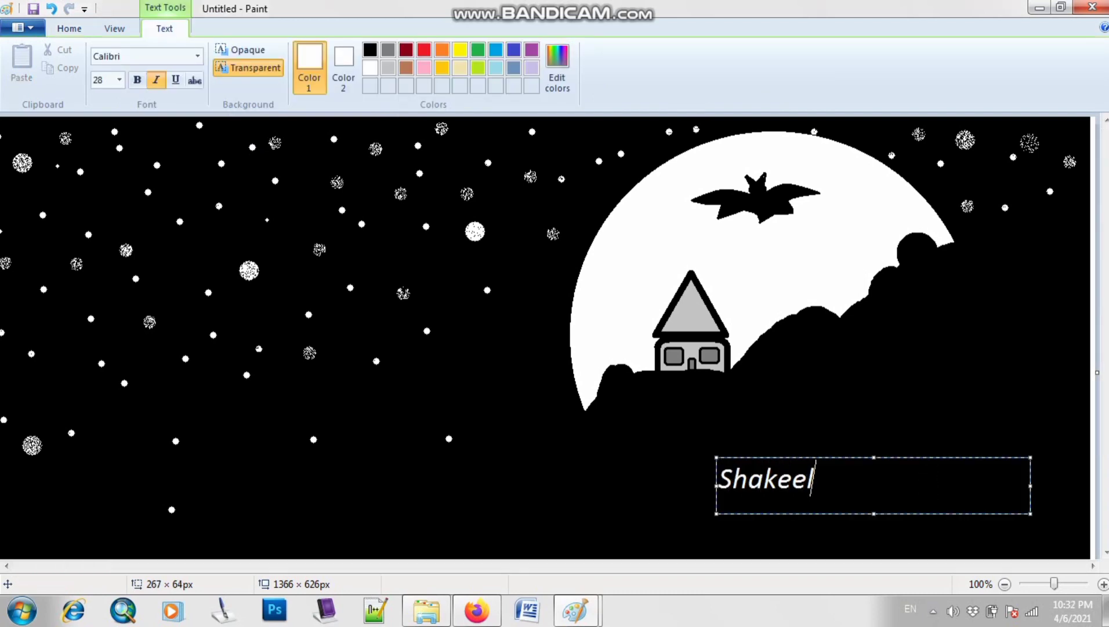
type("a m")
key("BackSpace")
key("BackSpace")
key("BackSpace")
key("BackSpace")
key("BackSpace")
key("BackSpace")
key("BackSpace")
key("BackSpace")
key("BackSpace")
key("BackSpace")
left_click(679, 497)
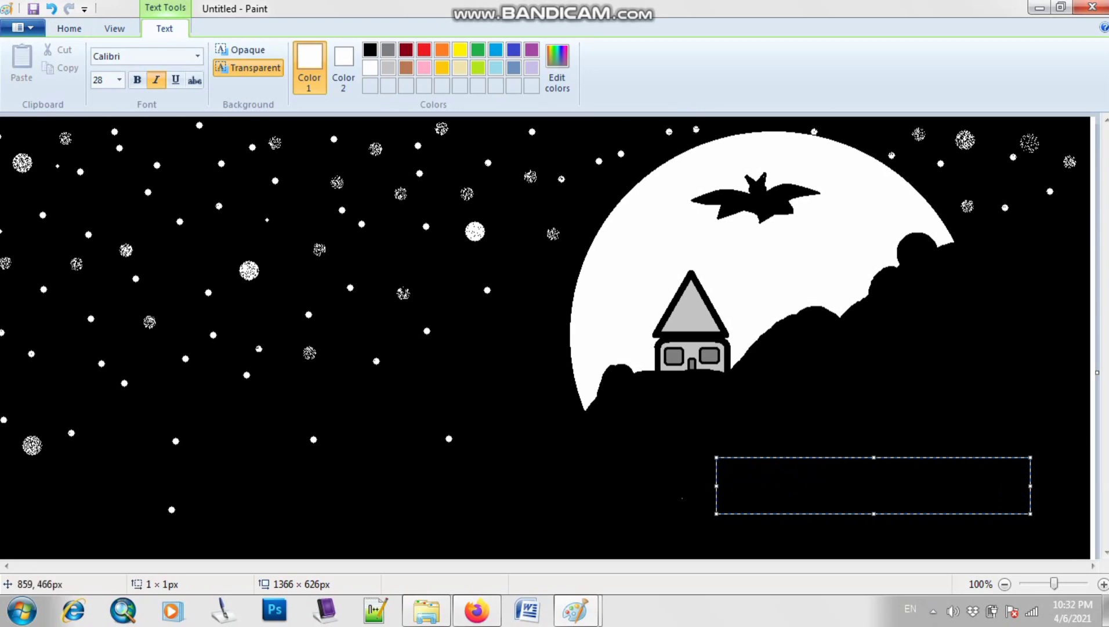